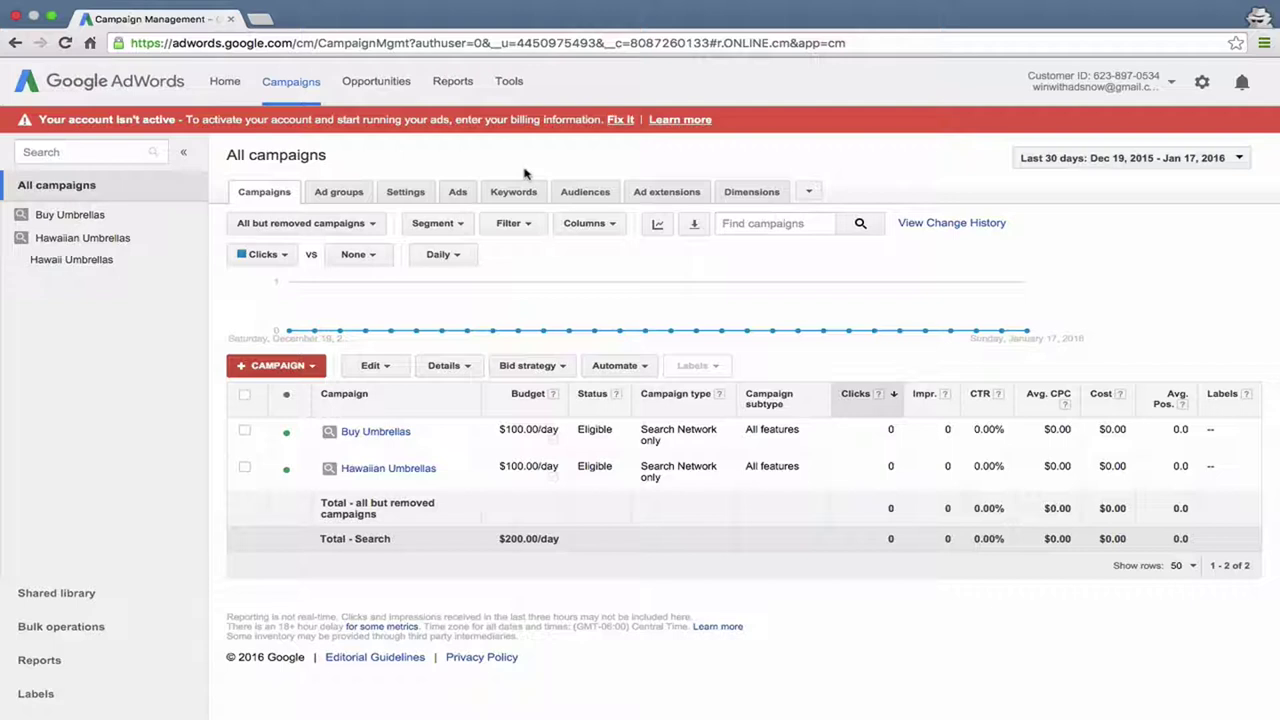
Step: Show the keyword list for all campaigns: +buy +umbrellas, +cheap +umbrellas and +hawaii +umbrella
{"action": "left_click", "coordinate": [519, 192]}
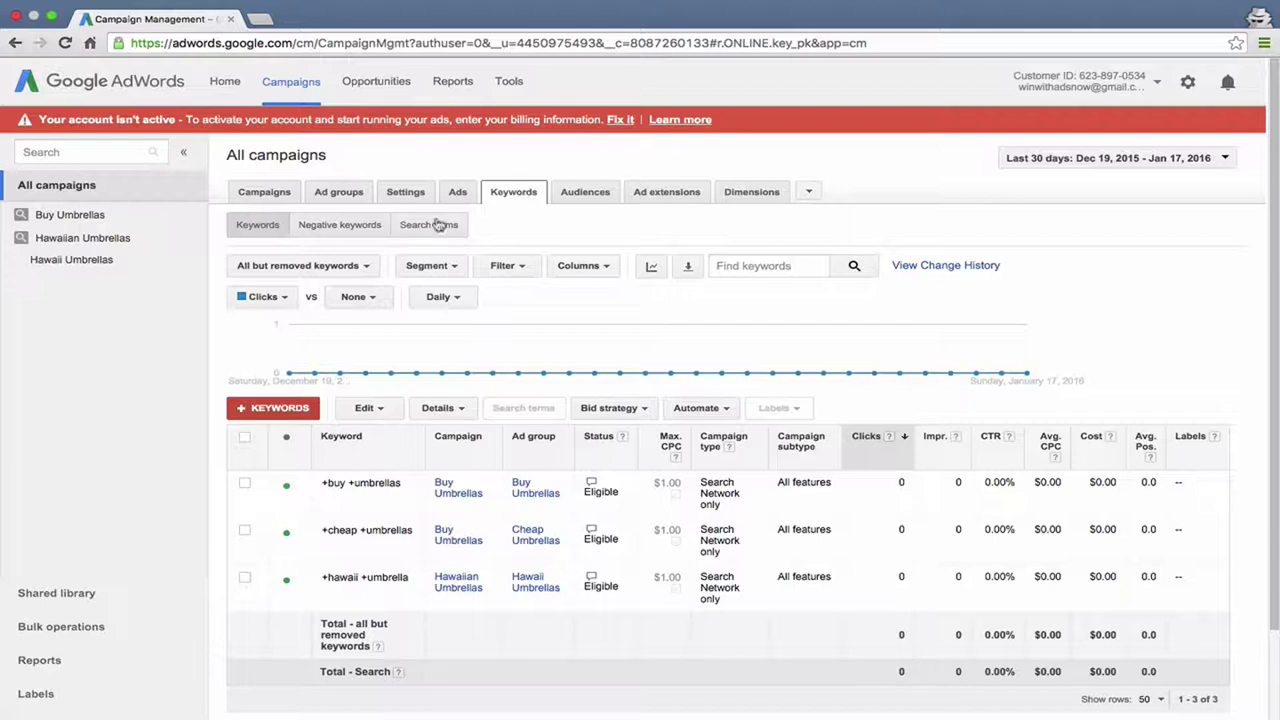
{"action": "left_click", "coordinate": [265, 228]}
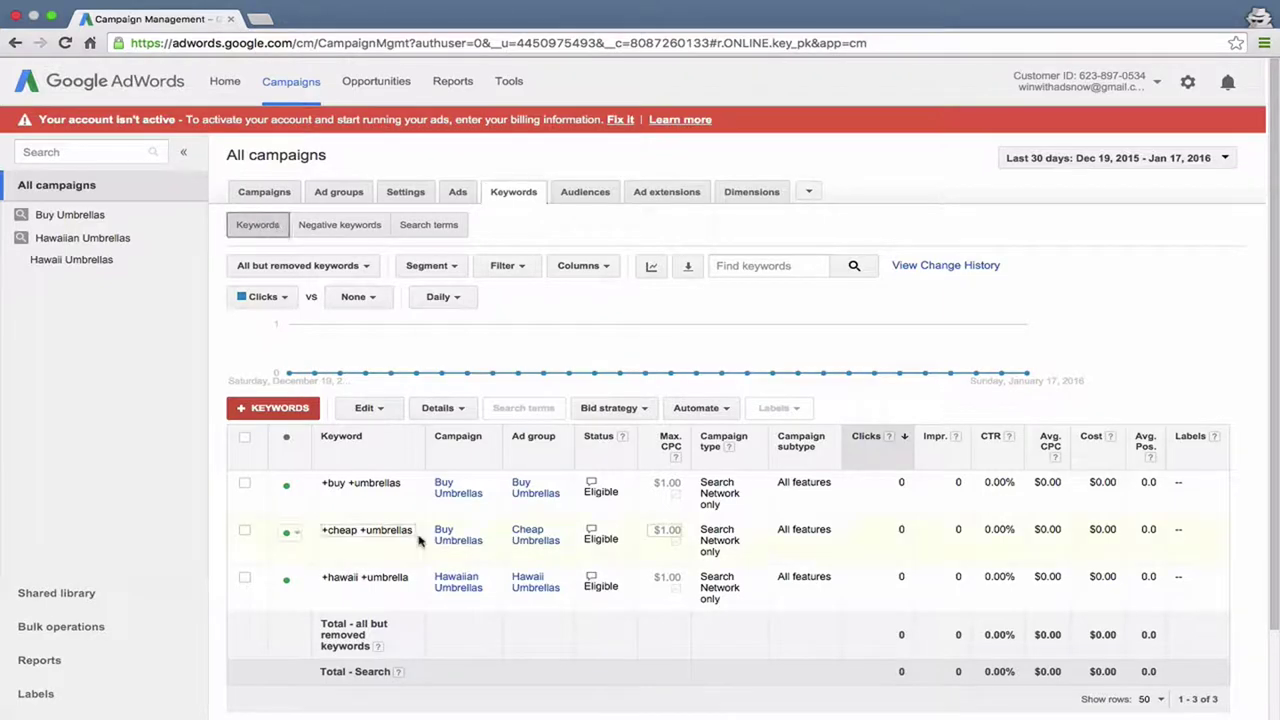
Step: View the all-campaigns Search terms report, scrolling it sideways; it shows not enough data yet
{"action": "left_click", "coordinate": [344, 226]}
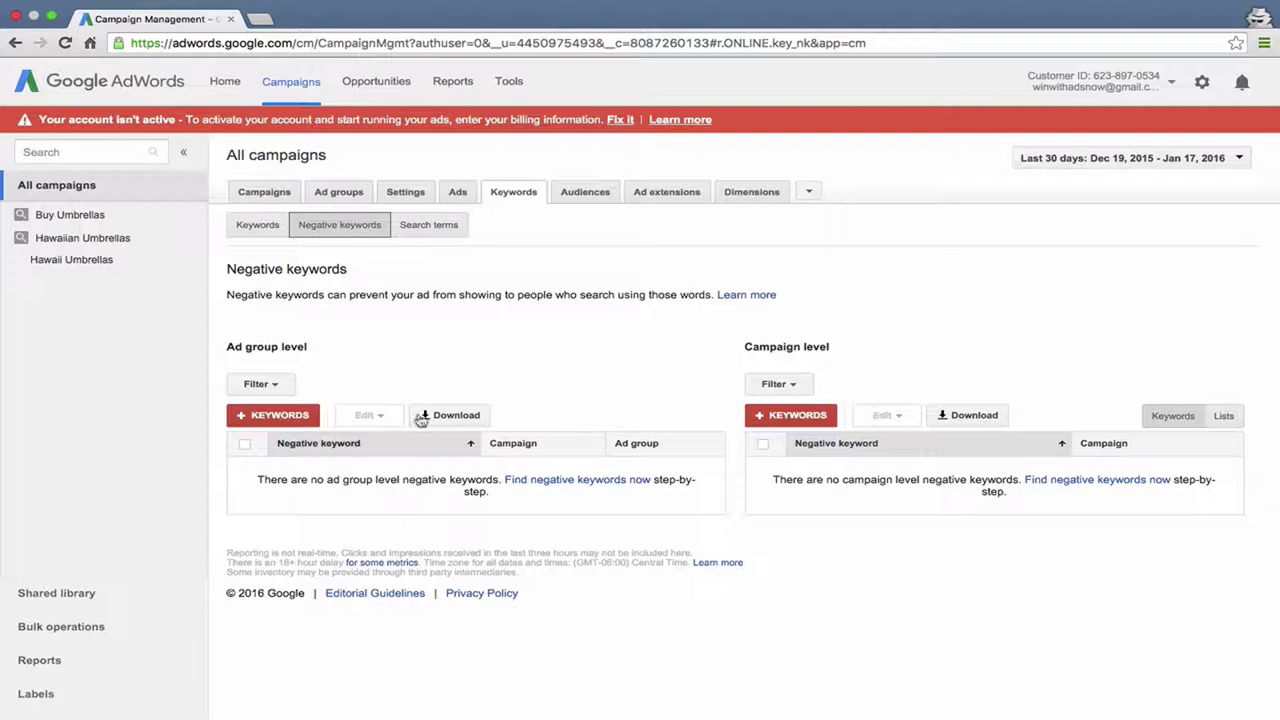
{"action": "left_click", "coordinate": [422, 225]}
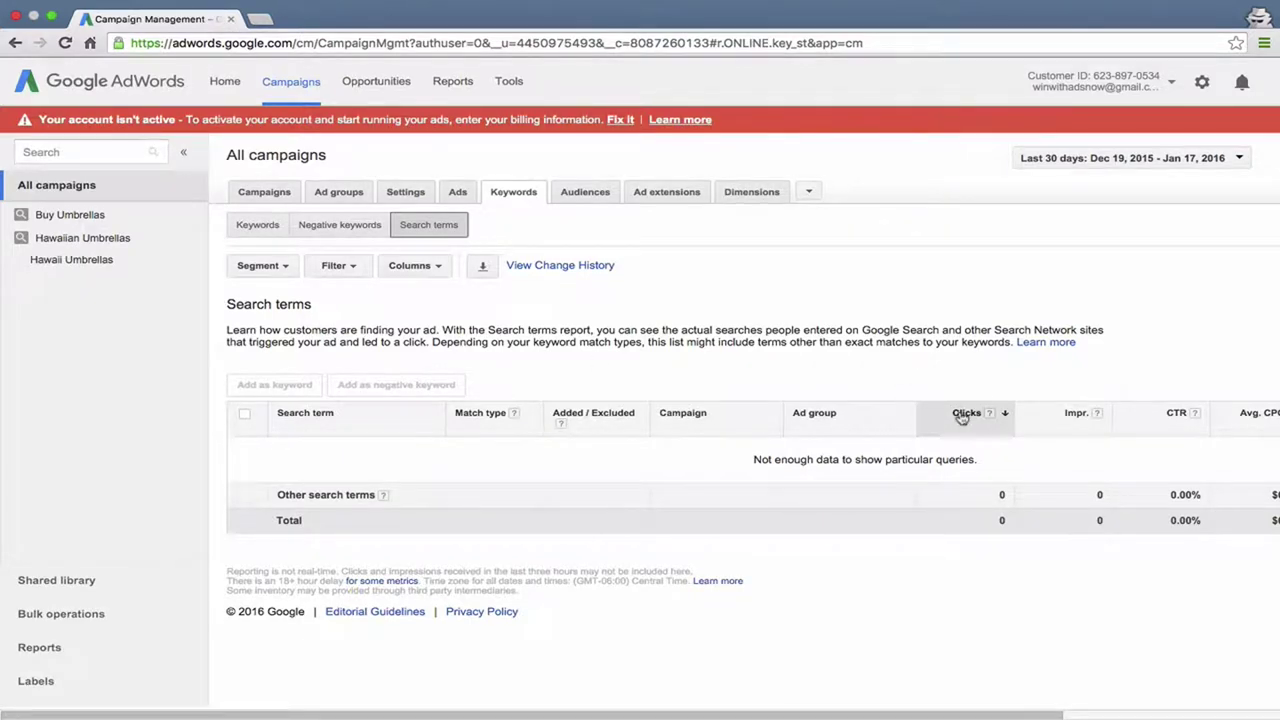
{"action": "scroll", "coordinate": [1071, 437], "scroll_direction": "right", "scroll_amount": 2}
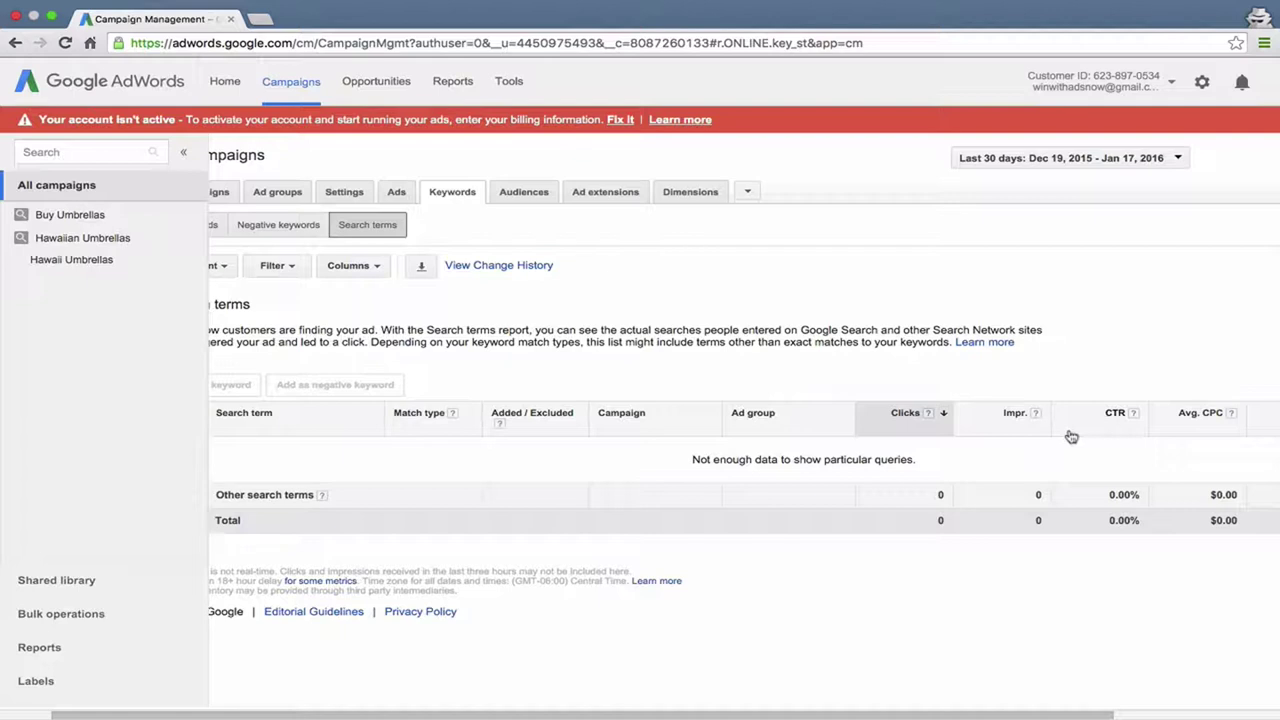
{"action": "scroll", "coordinate": [1071, 437], "scroll_direction": "right", "scroll_amount": 3}
{"action": "scroll", "coordinate": [1071, 437], "scroll_direction": "right", "scroll_amount": 1}
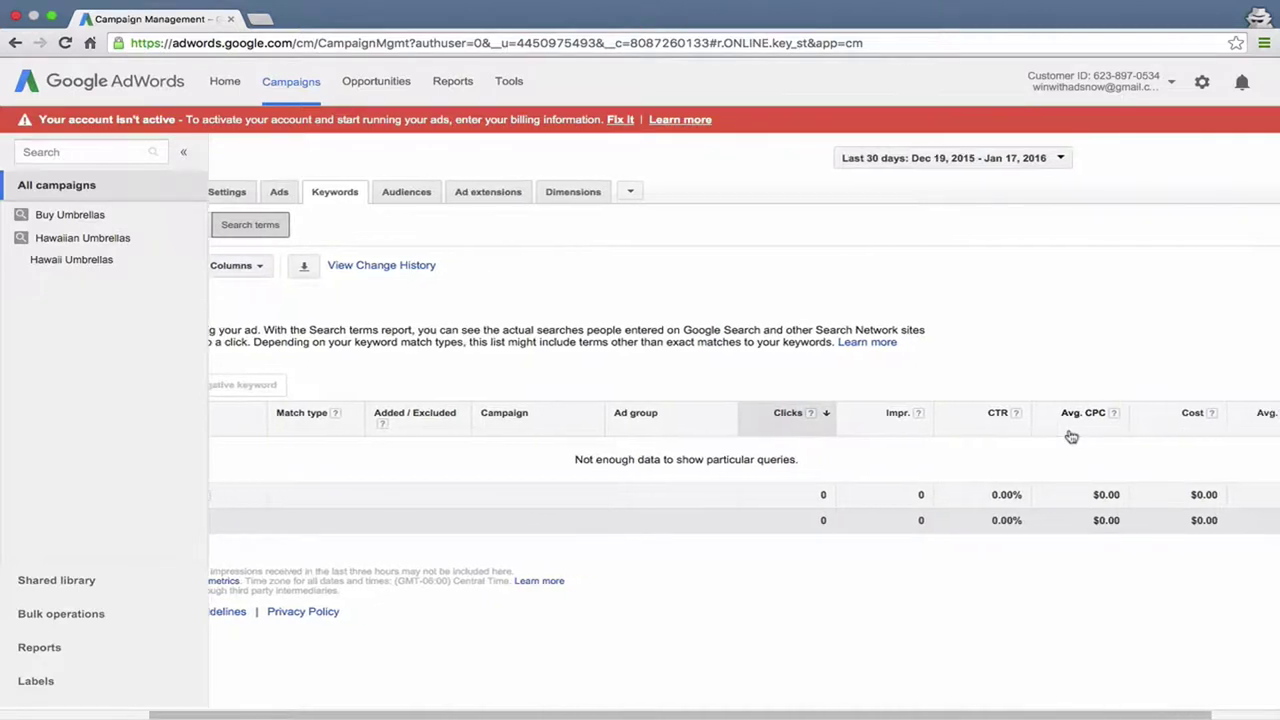
{"action": "scroll", "coordinate": [1070, 437], "scroll_direction": "left", "scroll_amount": 5}
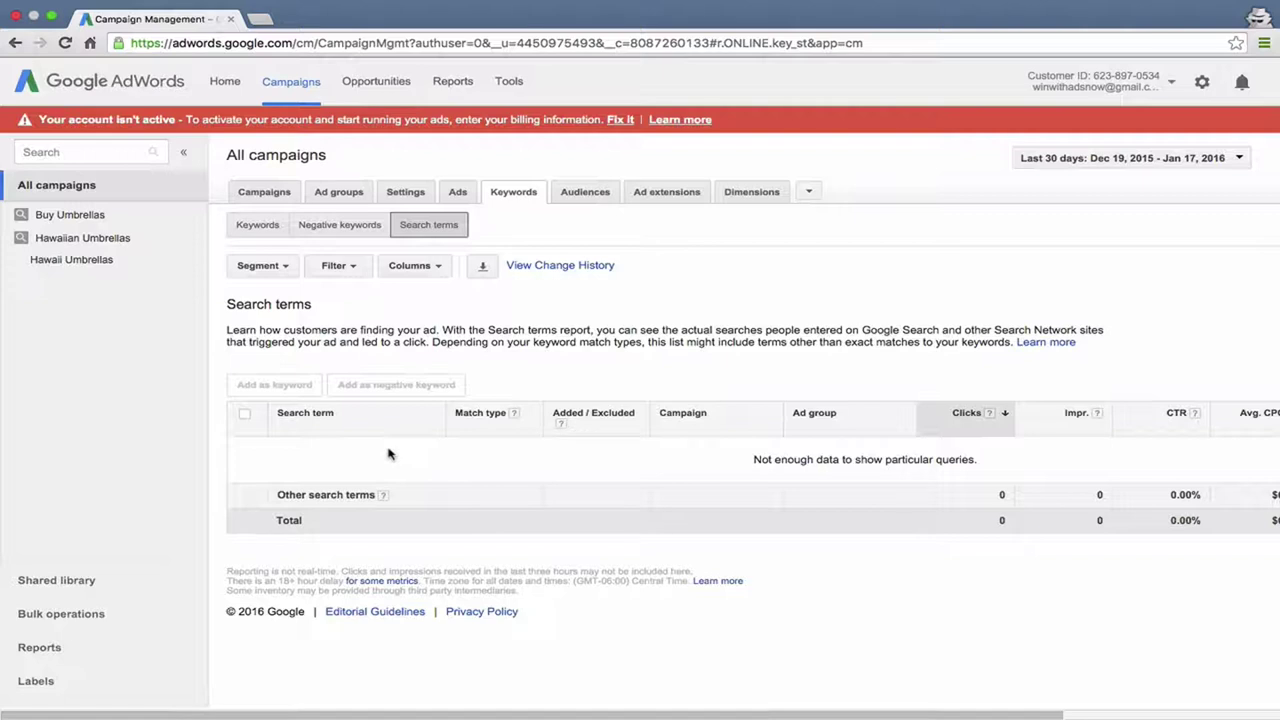
Step: Add exact-match [buy umbrella] as an ad-group-level negative keyword in the Buy Umbrellas ad group
{"action": "left_click", "coordinate": [335, 228]}
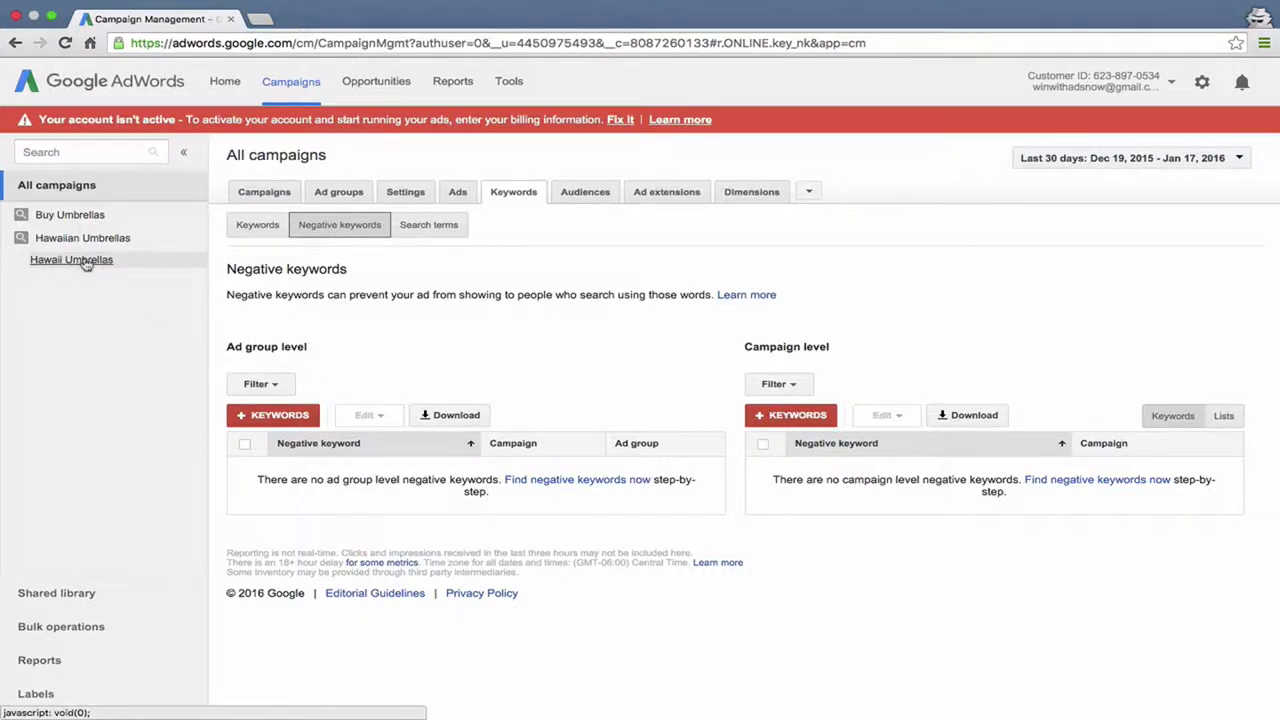
{"action": "left_click", "coordinate": [72, 214]}
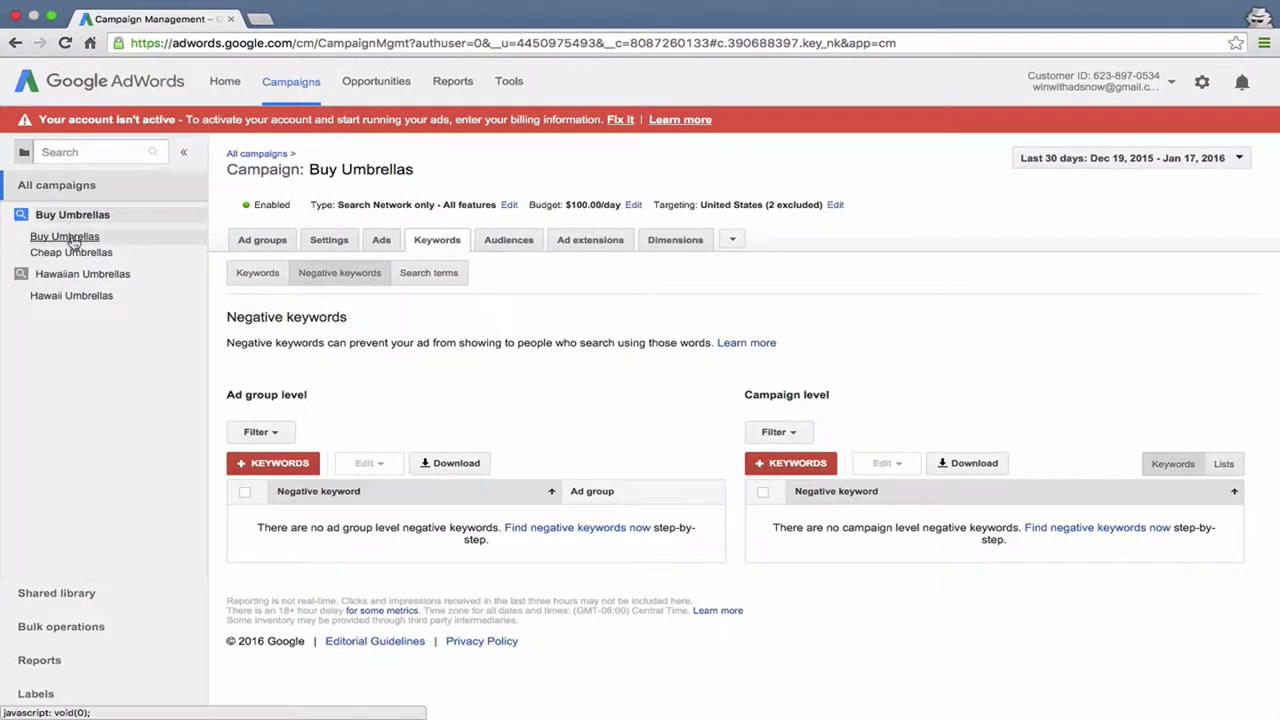
{"action": "left_click", "coordinate": [68, 237]}
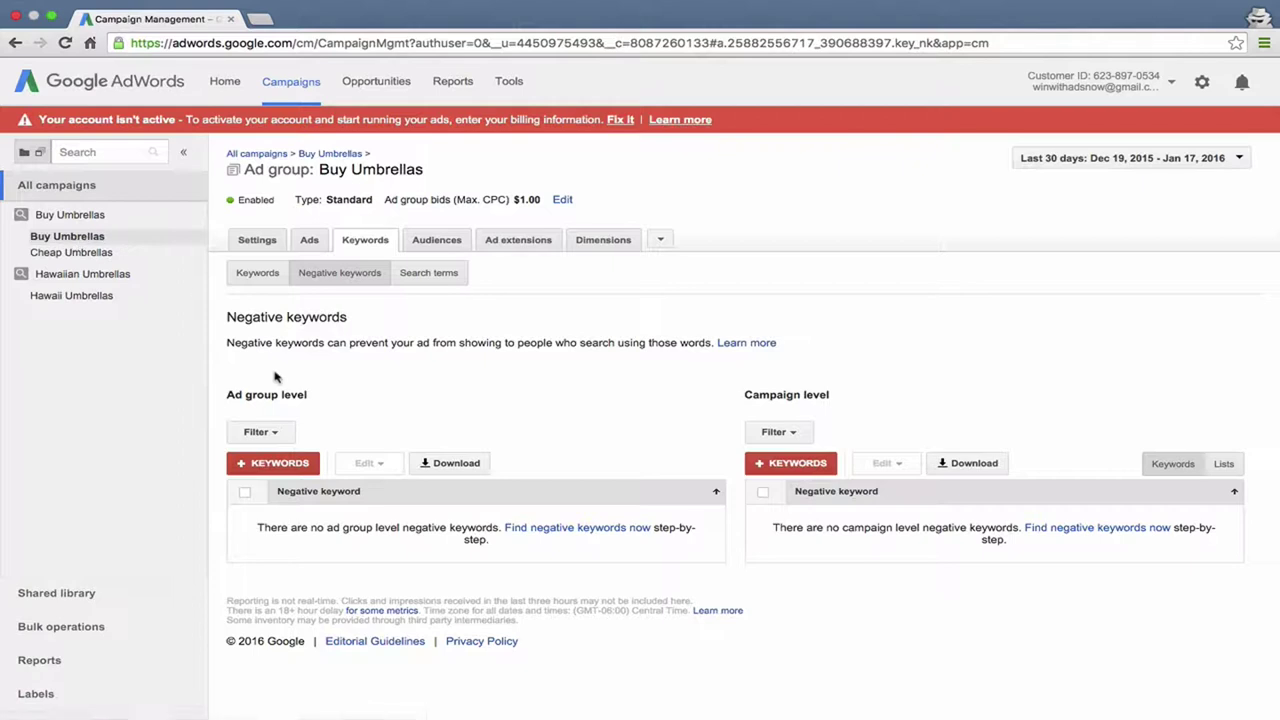
{"action": "left_click", "coordinate": [287, 466]}
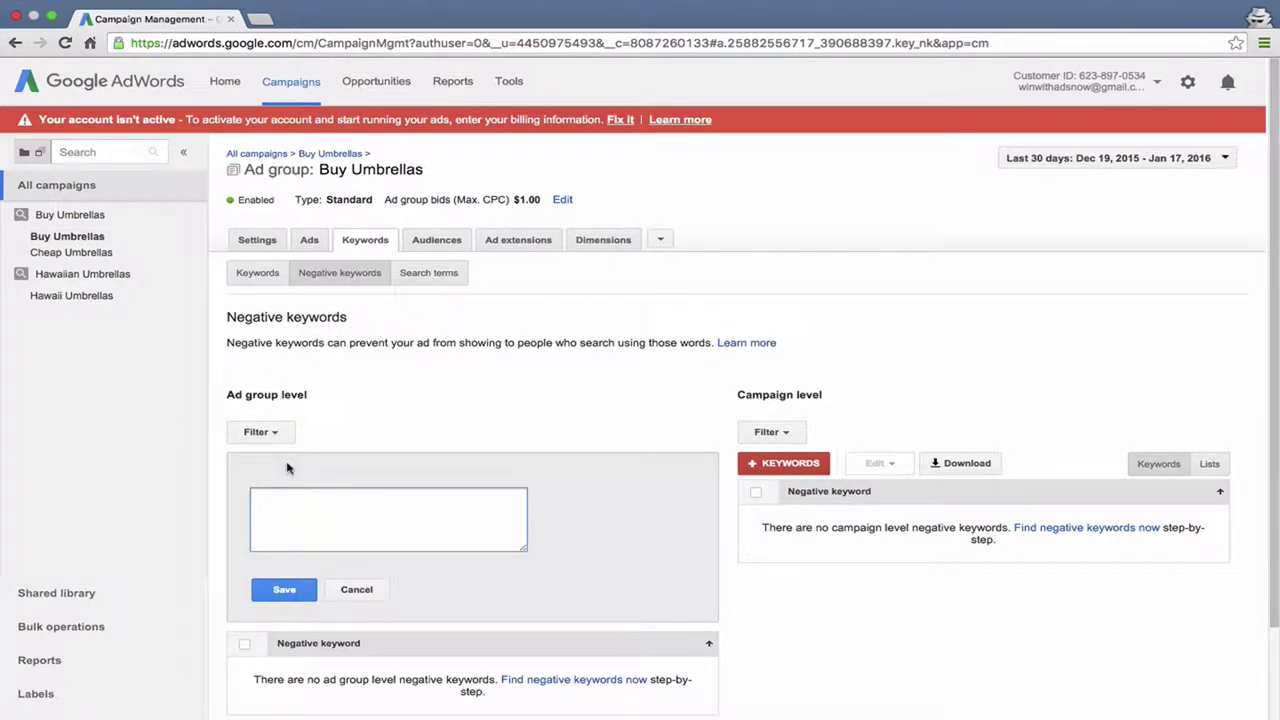
{"action": "type", "text": "[buy umbrella]"}
{"action": "left_click", "coordinate": [284, 589]}
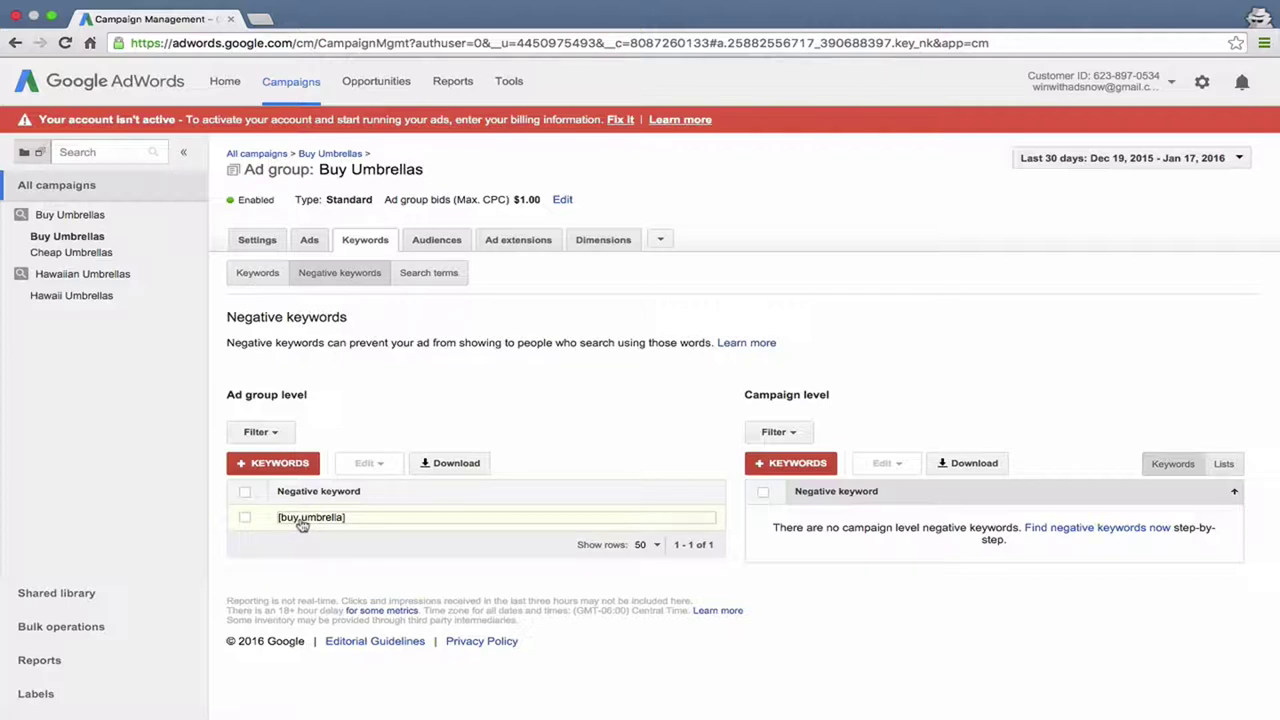
Step: Edit the [buy umbrella] negative keyword, switching its match type to Phrase match and selecting its text
{"action": "left_click", "coordinate": [329, 516]}
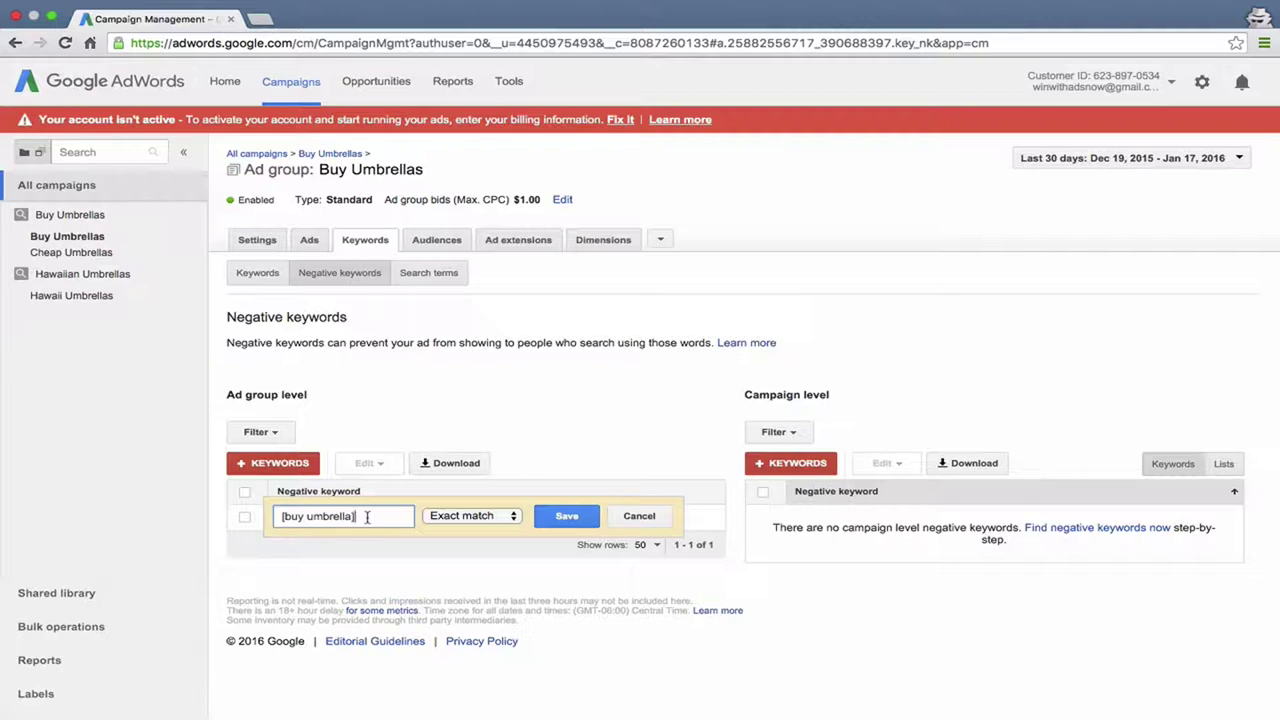
{"action": "left_click", "coordinate": [429, 518]}
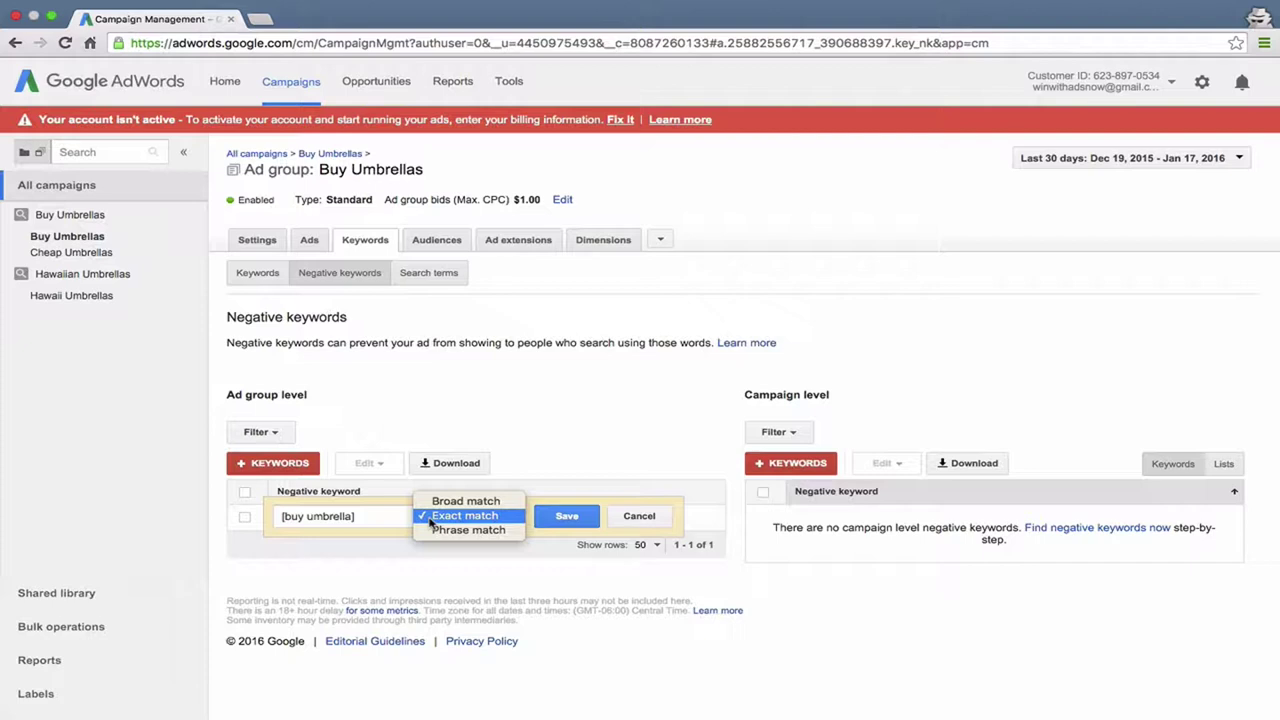
{"action": "left_click", "coordinate": [455, 531]}
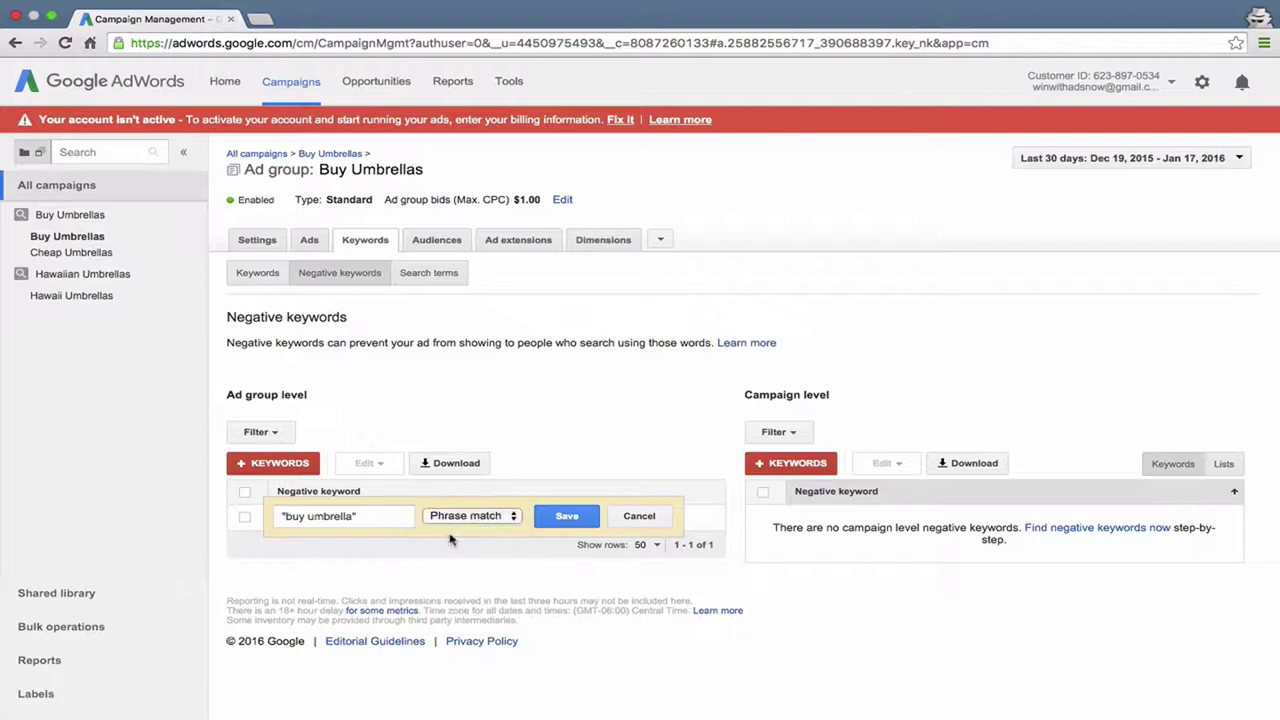
{"action": "left_click", "coordinate": [372, 518]}
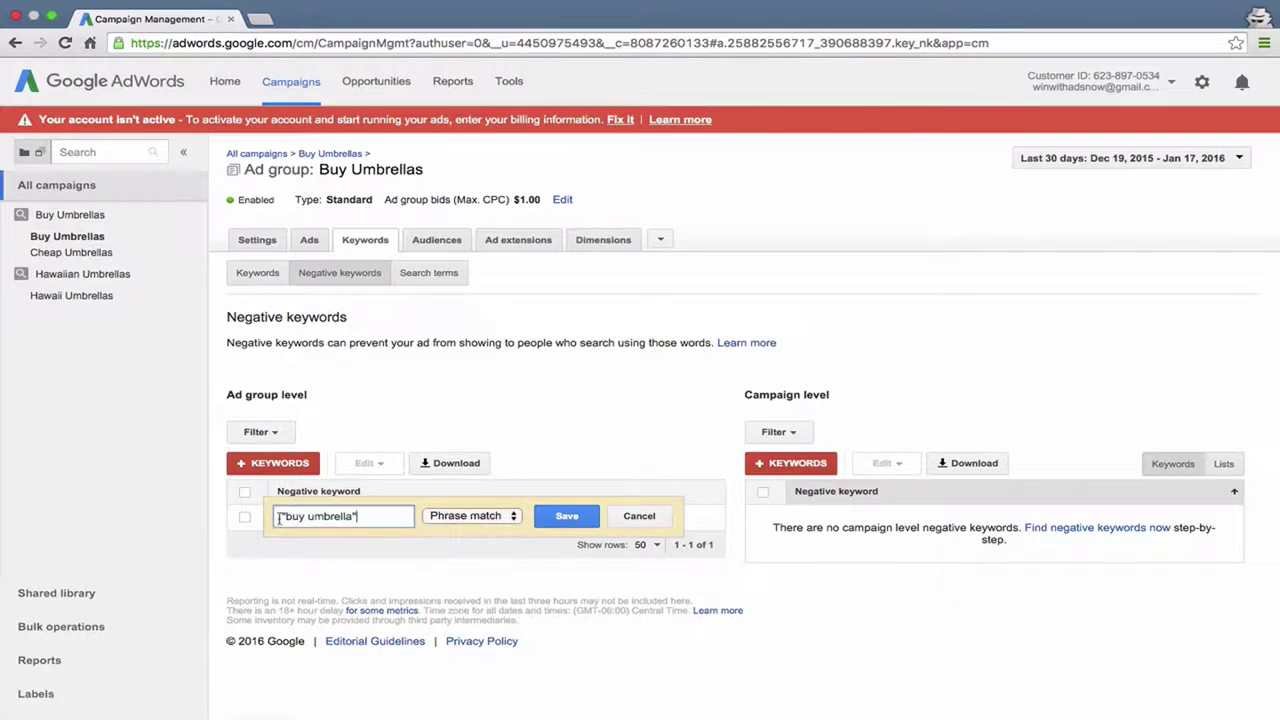
{"action": "left_click_drag", "start_coordinate": [286, 516], "coordinate": [366, 518]}
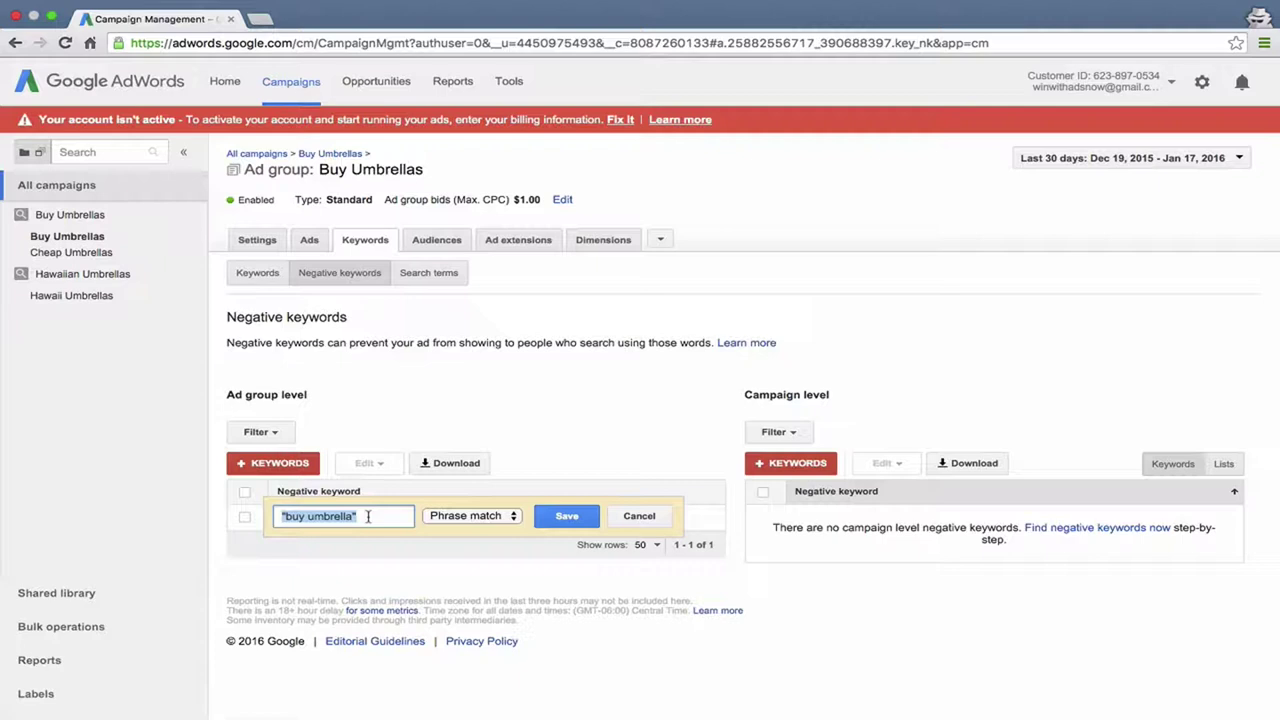
Step: Save buy umbrella as a Broad match keyword, then discard the reopened edit without changes
{"action": "left_click", "coordinate": [318, 512]}
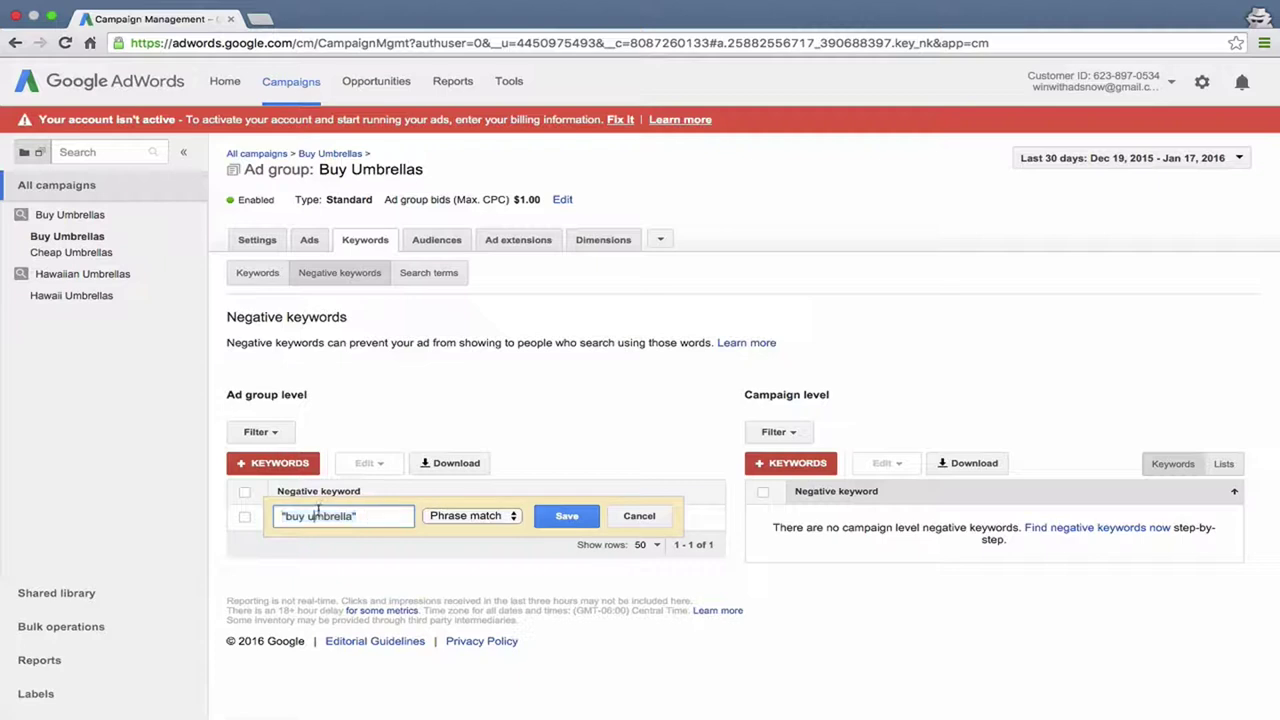
{"action": "left_click", "coordinate": [490, 518]}
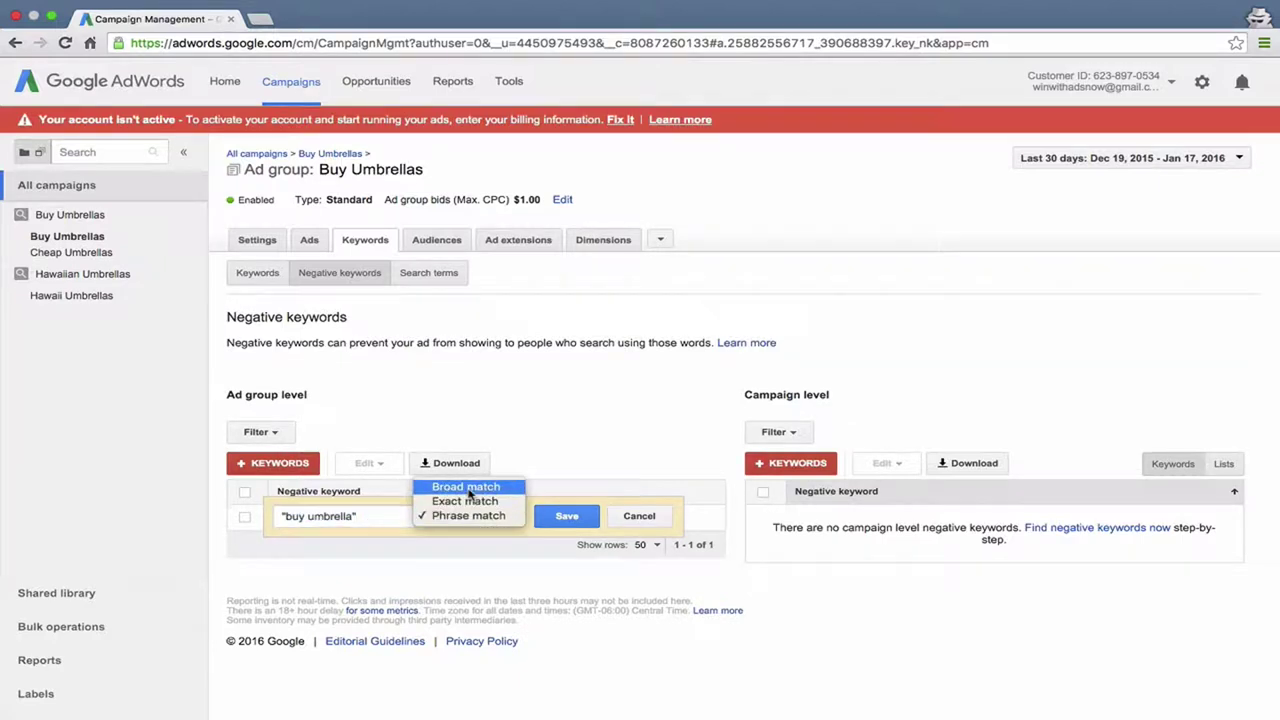
{"action": "left_click", "coordinate": [466, 487]}
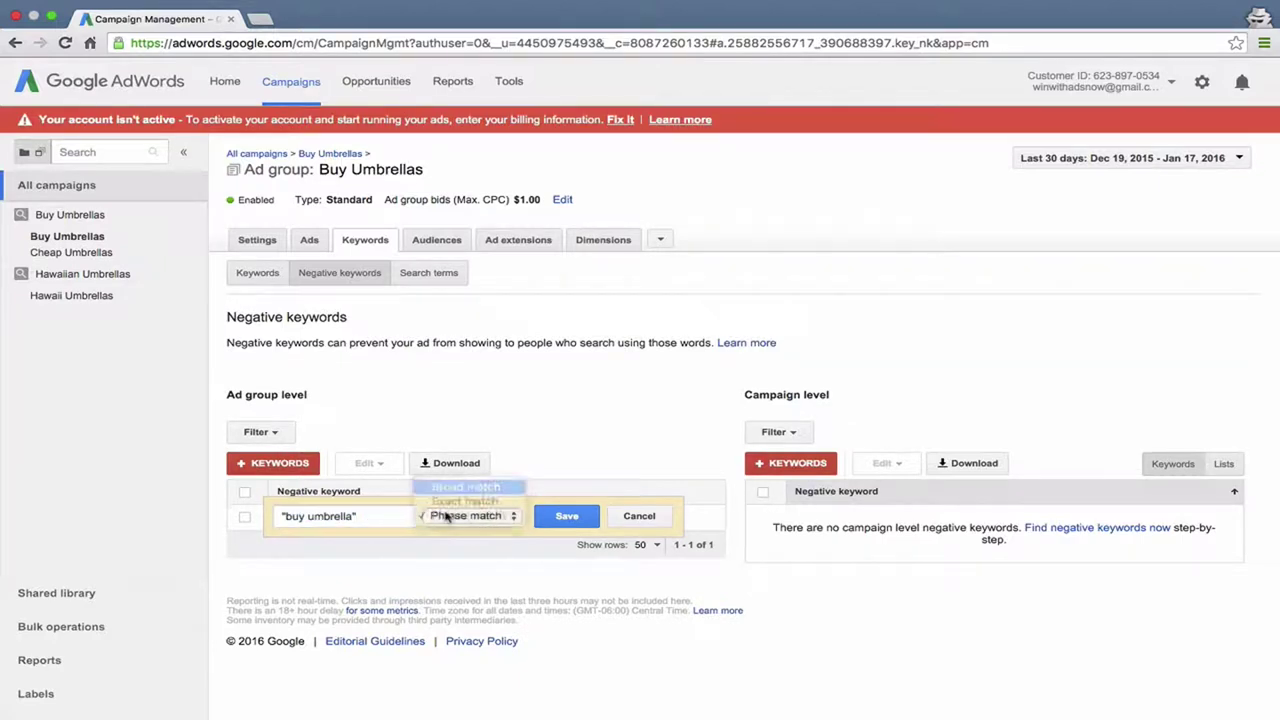
{"action": "double_click", "coordinate": [292, 516]}
{"action": "key", "text": "BackSpace"}
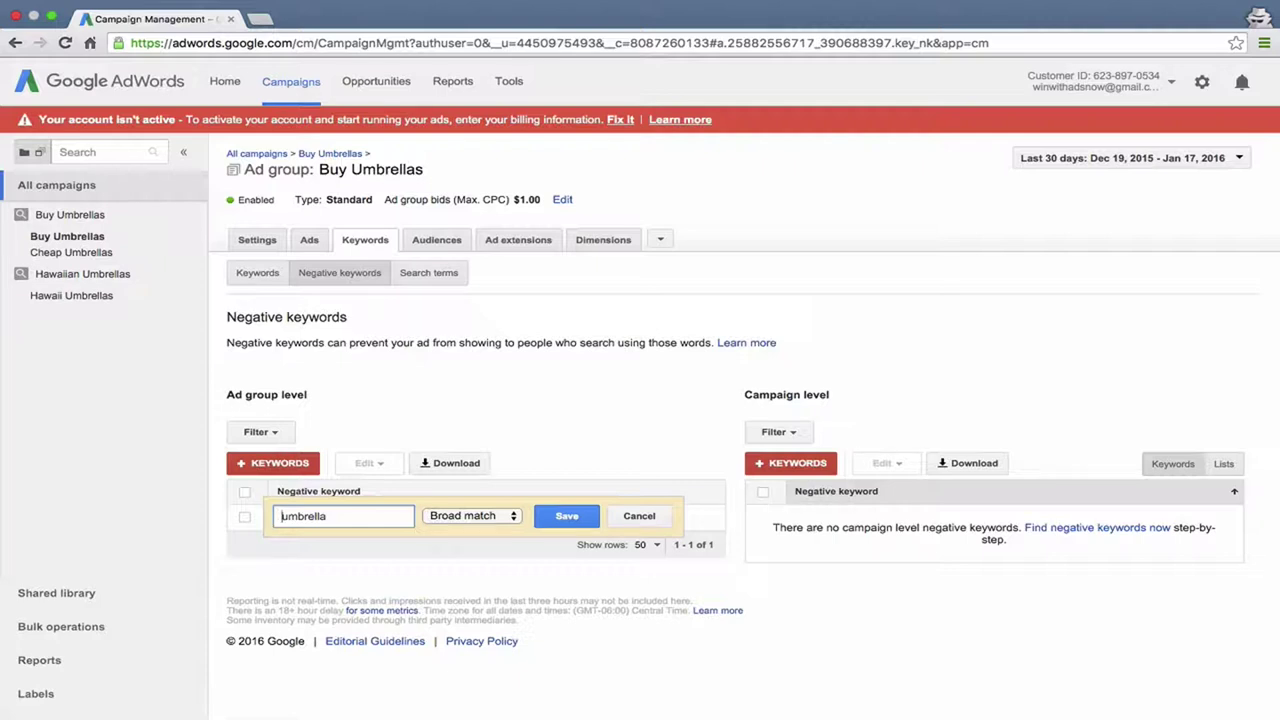
{"action": "type", "text": "buy"}
{"action": "left_click_drag", "start_coordinate": [376, 516], "coordinate": [282, 516]}
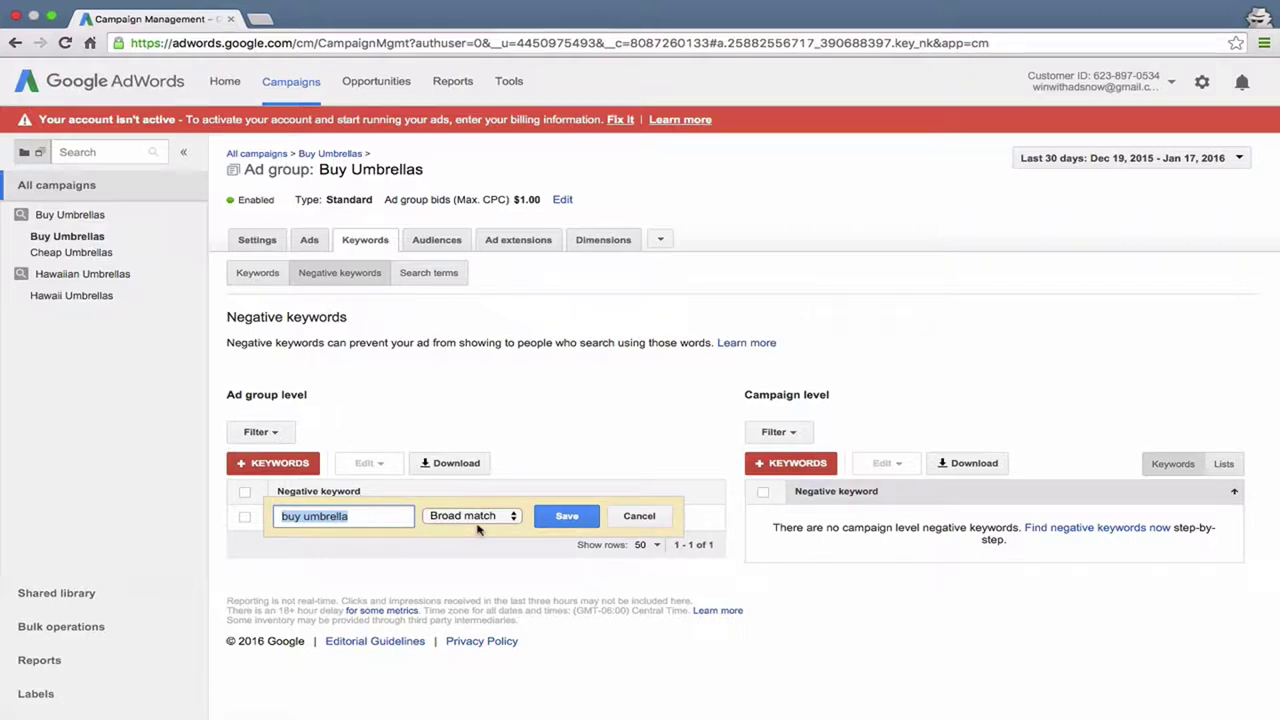
{"action": "left_click", "coordinate": [549, 521]}
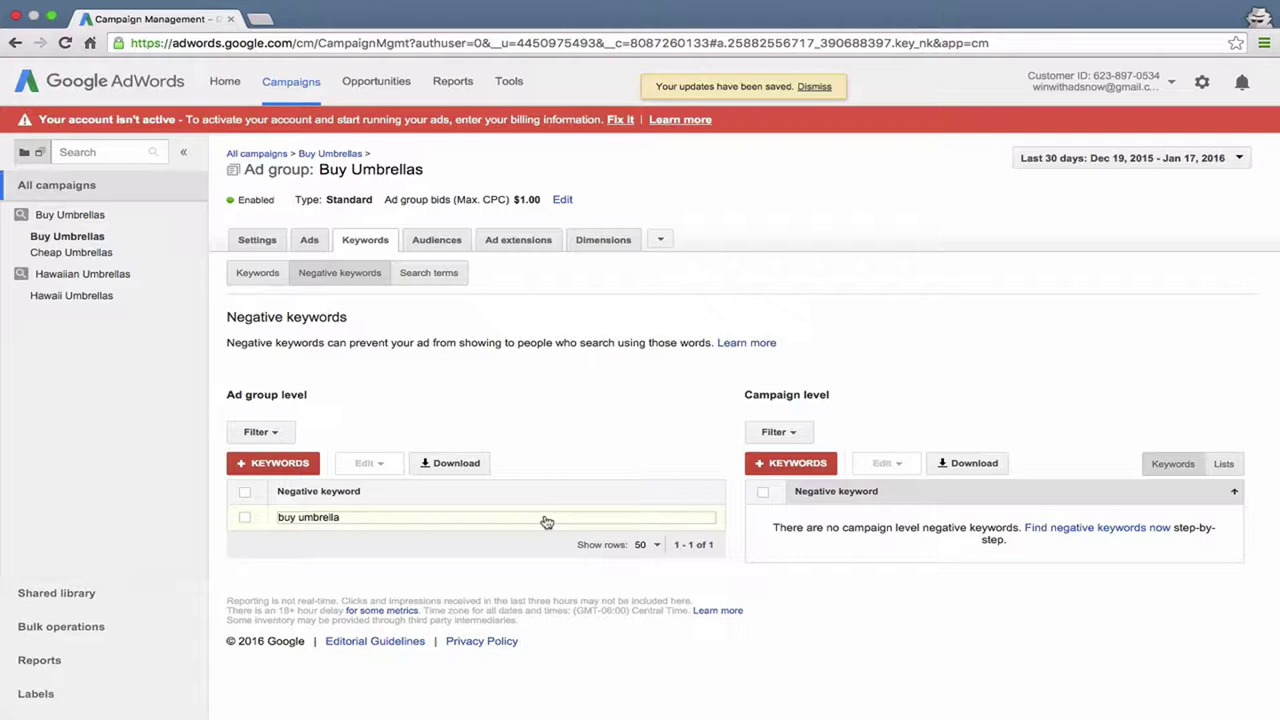
{"action": "left_click", "coordinate": [547, 521]}
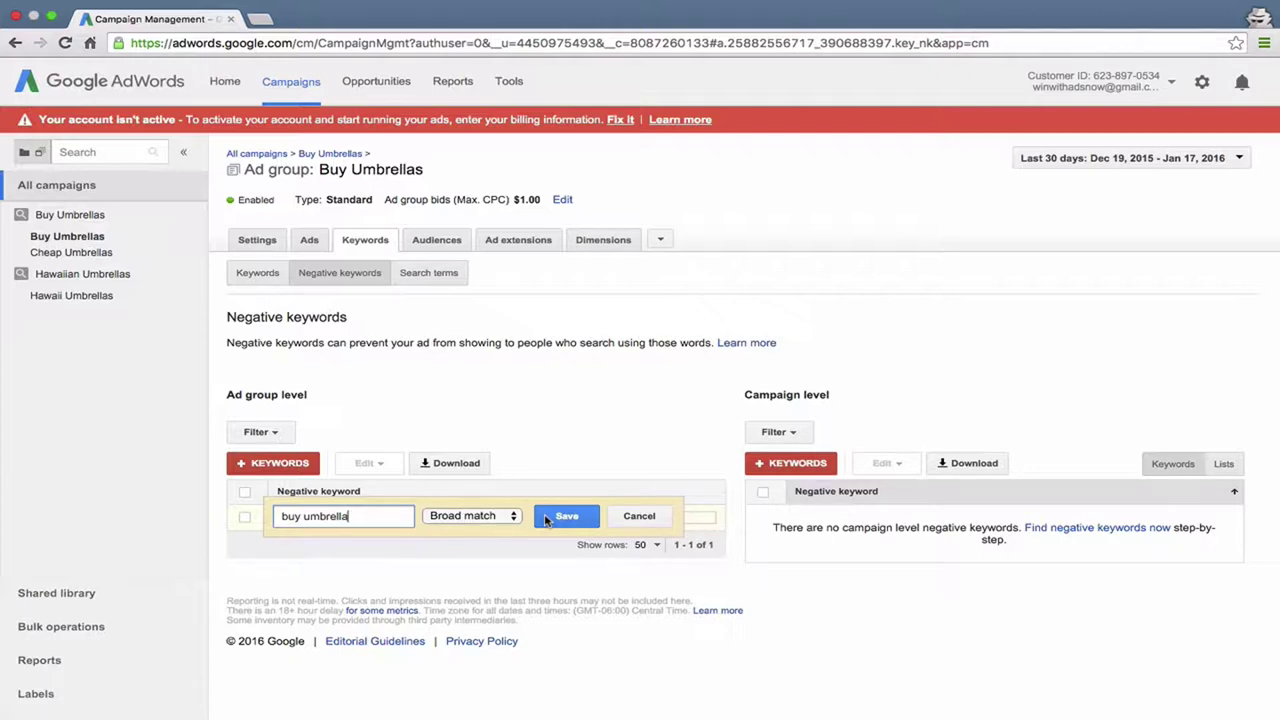
{"action": "left_click", "coordinate": [652, 516]}
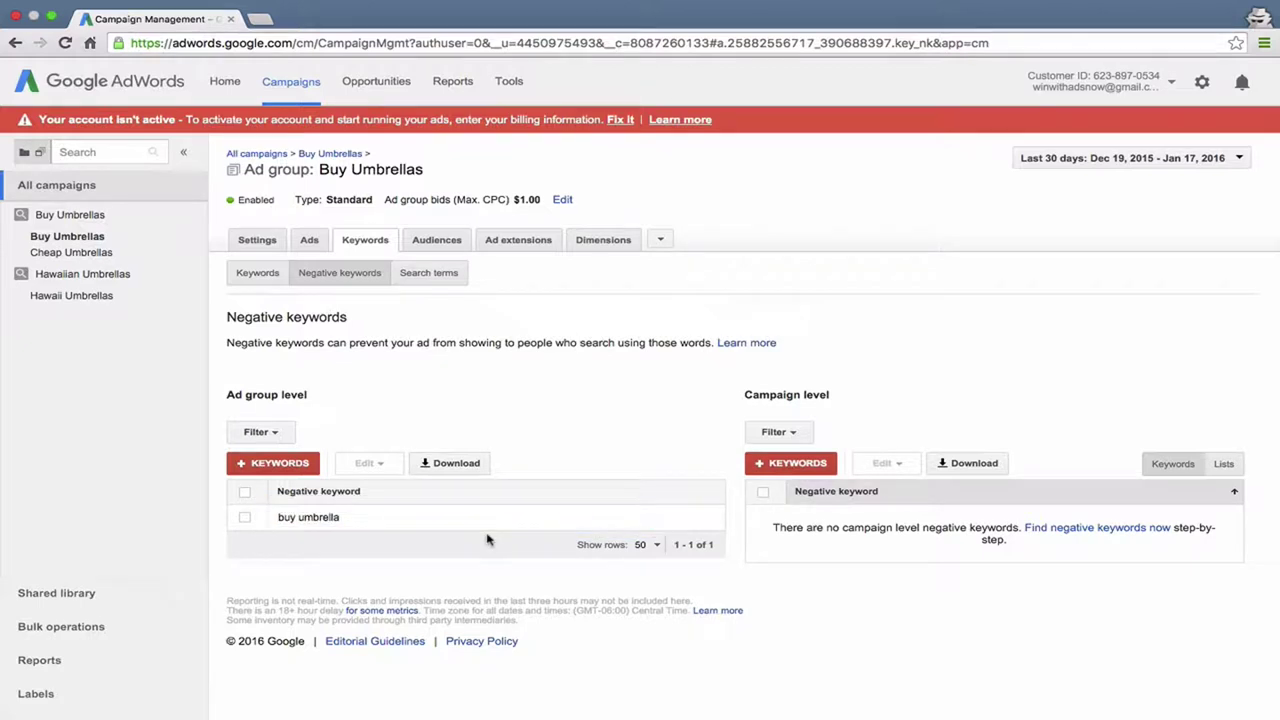
Step: Replace the typed 'umbrella' with 'free' and save it as the Buy Umbrellas campaign-level negative
{"action": "left_click", "coordinate": [793, 464]}
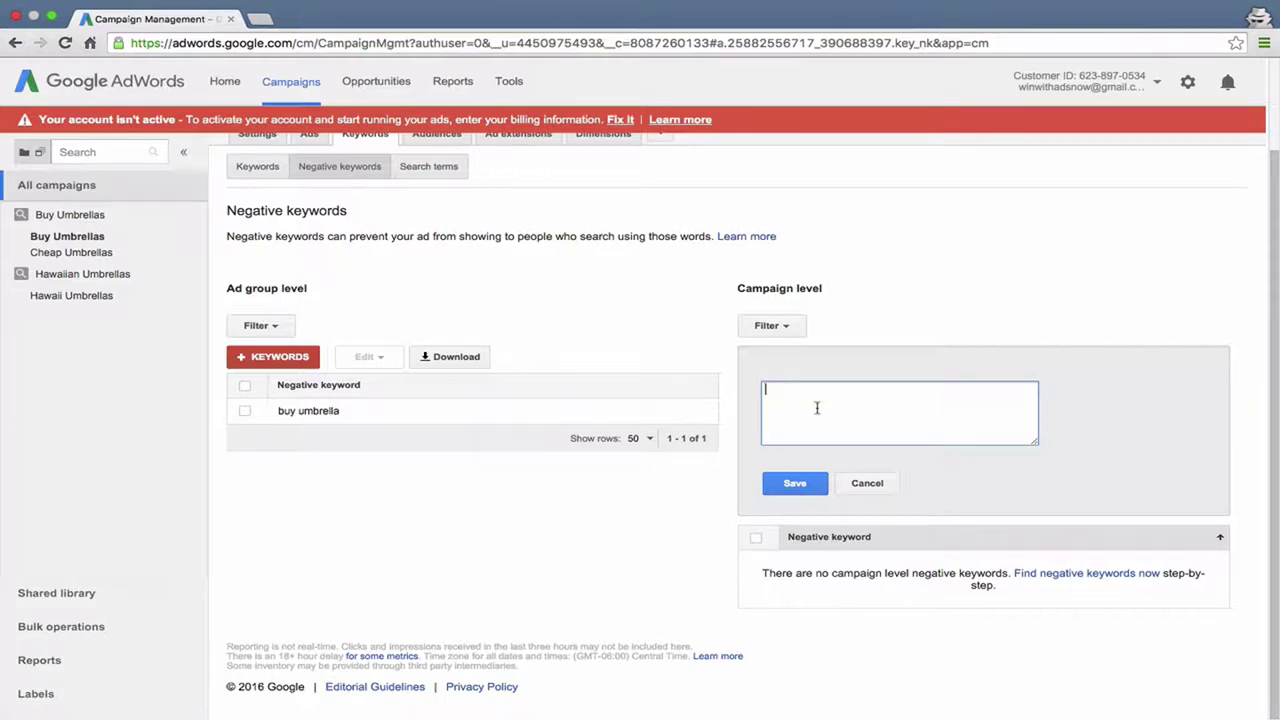
{"action": "type", "text": "umbrella"}
{"action": "key", "text": "ctrl+a"}
{"action": "type", "text": "free"}
{"action": "left_click", "coordinate": [793, 485]}
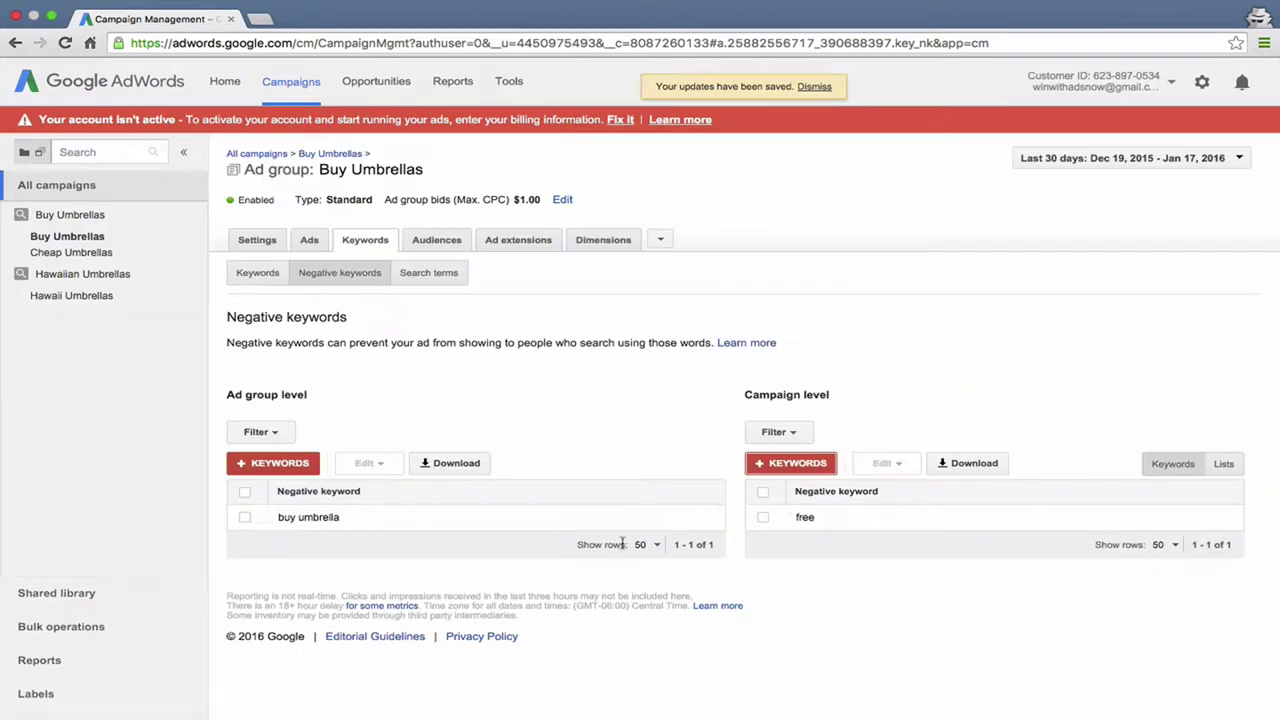
Step: Remove the buy umbrella ad-group negative keyword via Edit > Remove and confirm the deletion
{"action": "left_click", "coordinate": [244, 519]}
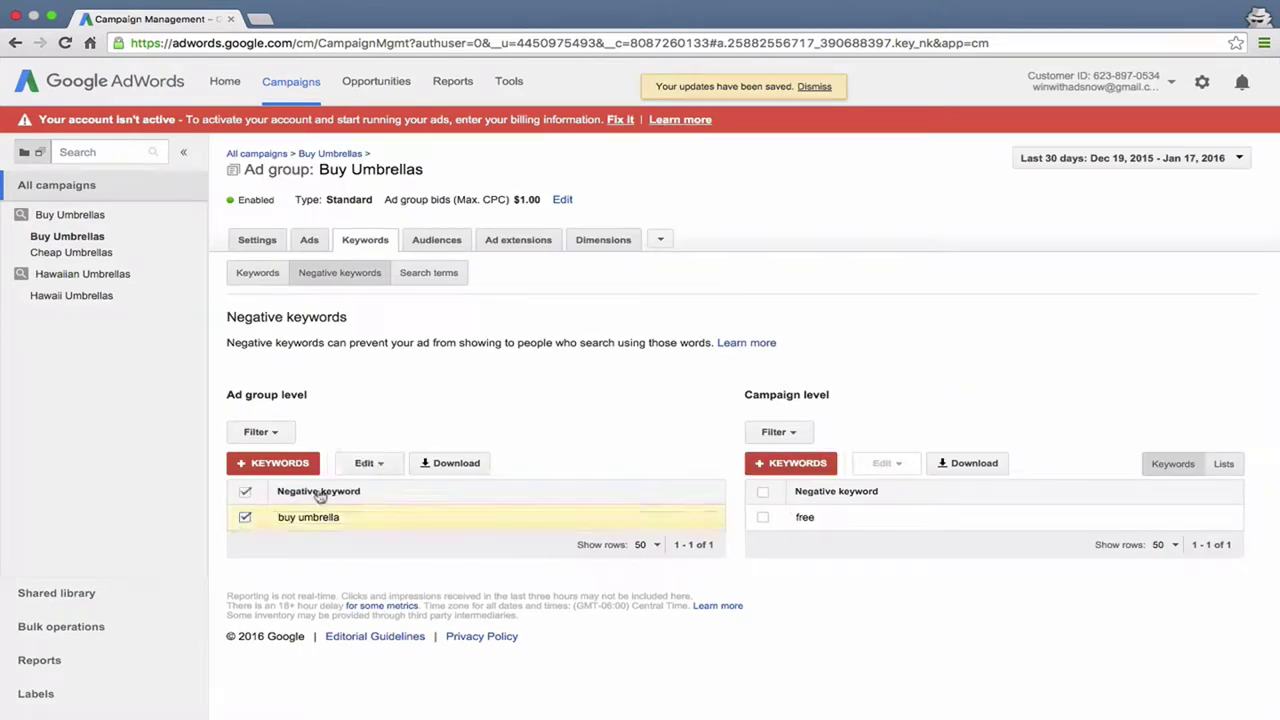
{"action": "left_click", "coordinate": [363, 466]}
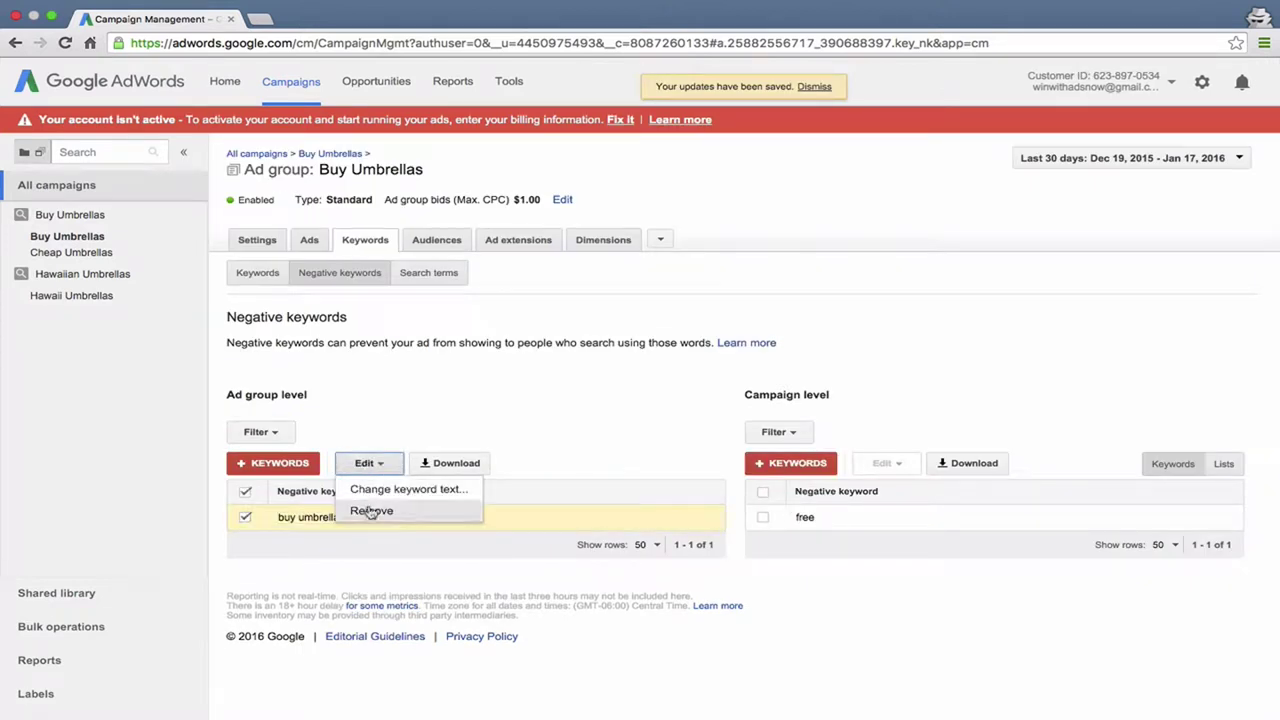
{"action": "left_click", "coordinate": [372, 510]}
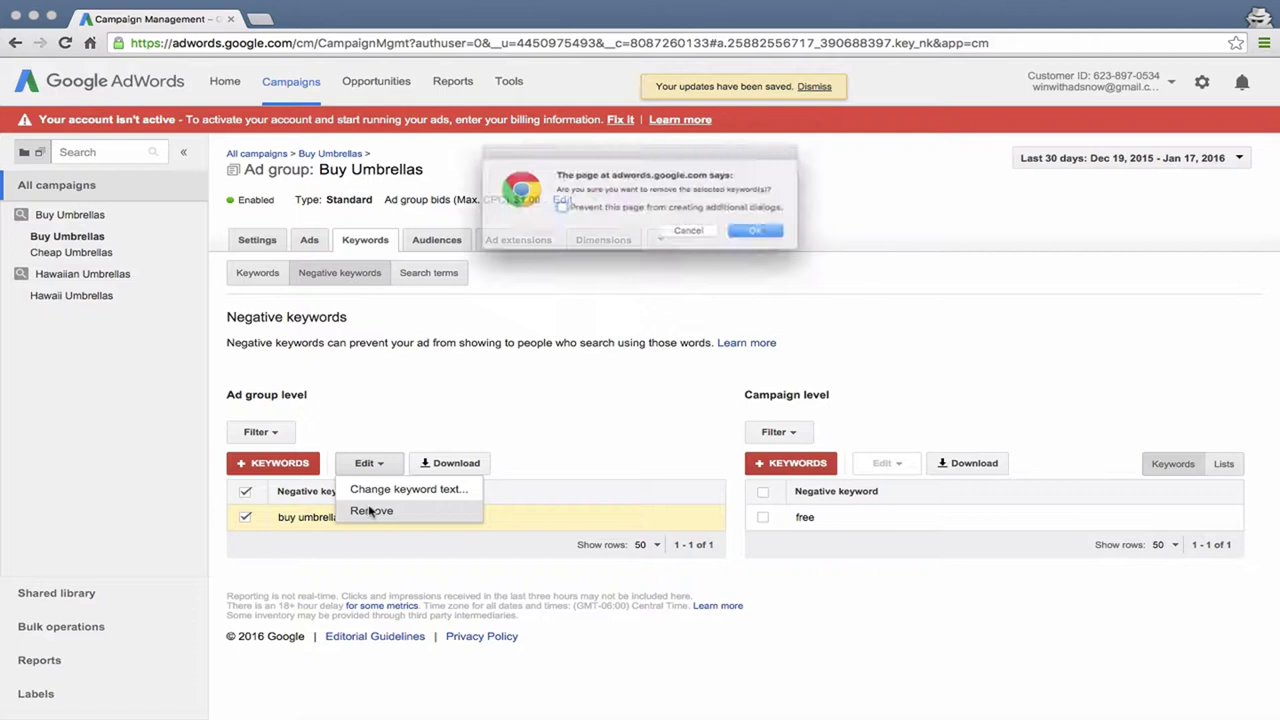
{"action": "left_click", "coordinate": [776, 239]}
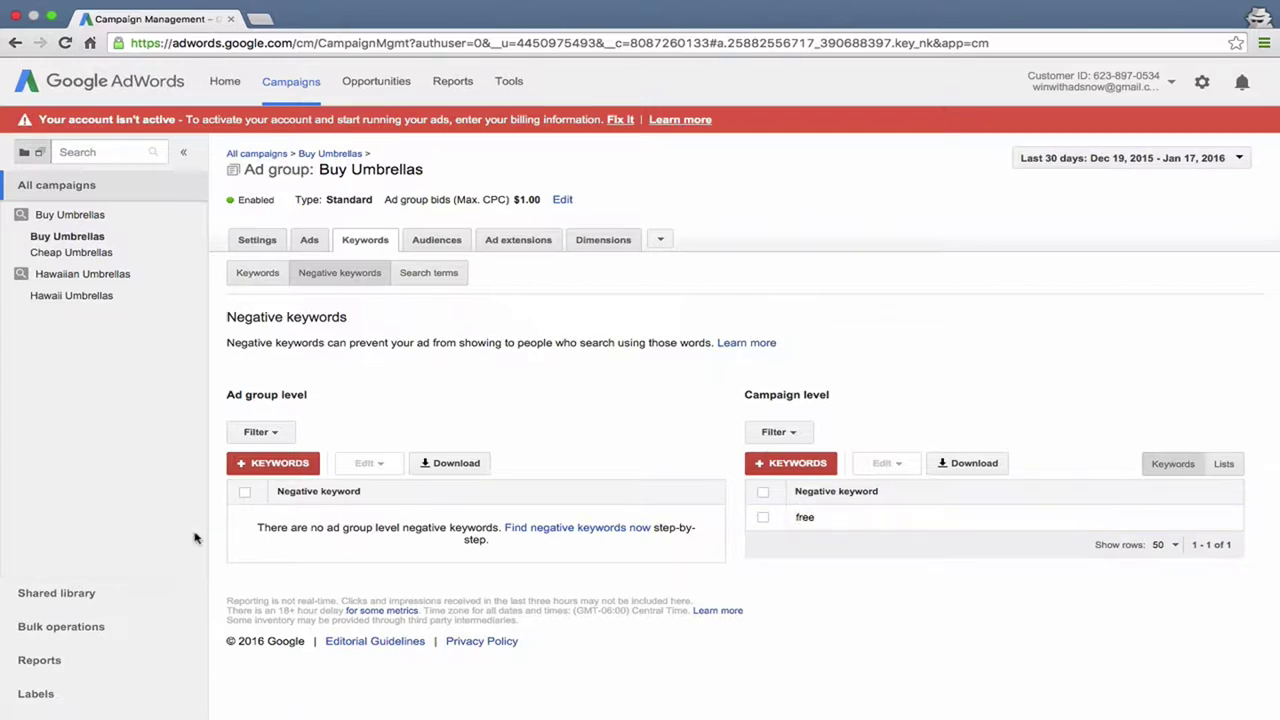
Step: Go to the Shared library's Campaign negative keywords lists page
{"action": "left_click", "coordinate": [116, 600]}
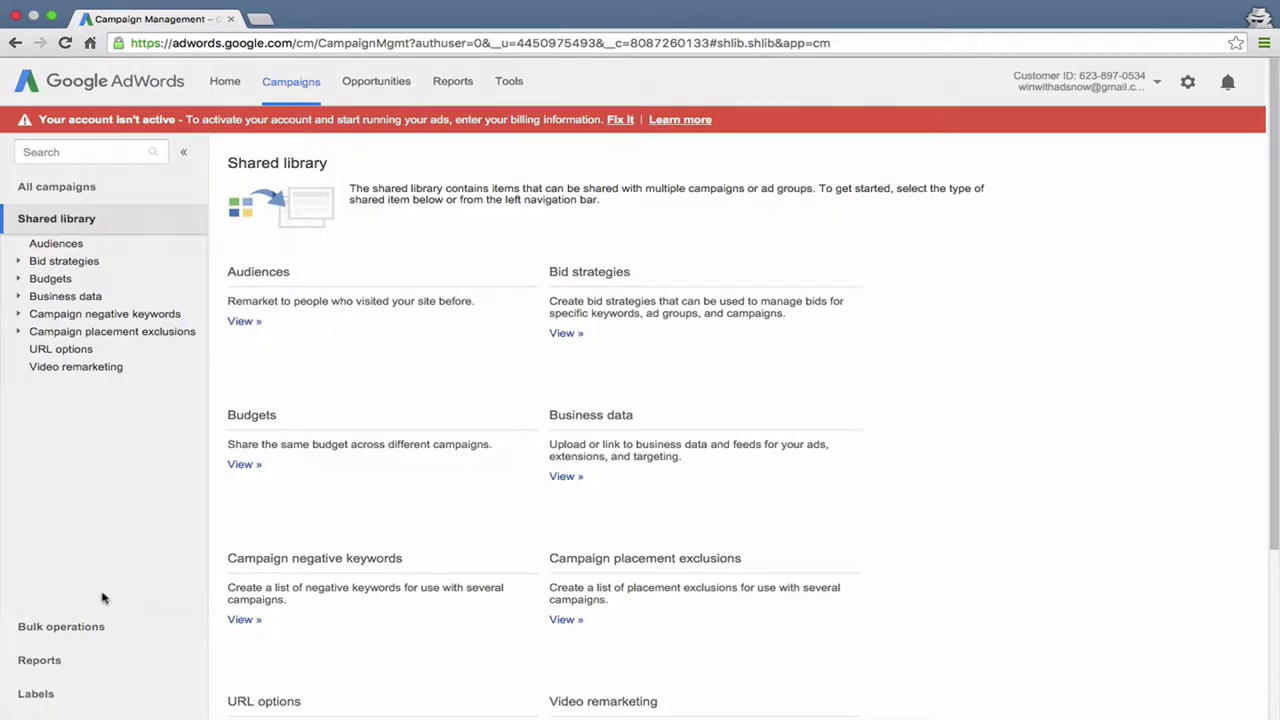
{"action": "left_click", "coordinate": [100, 188]}
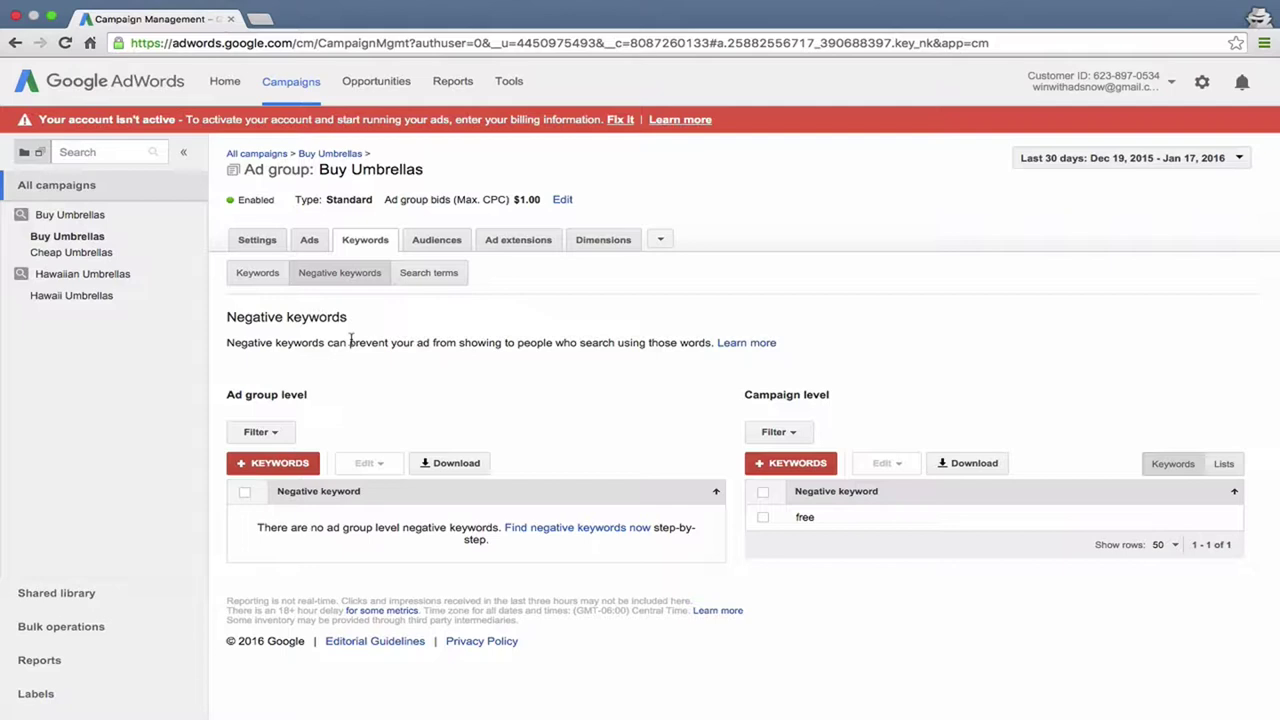
{"action": "left_click", "coordinate": [96, 596]}
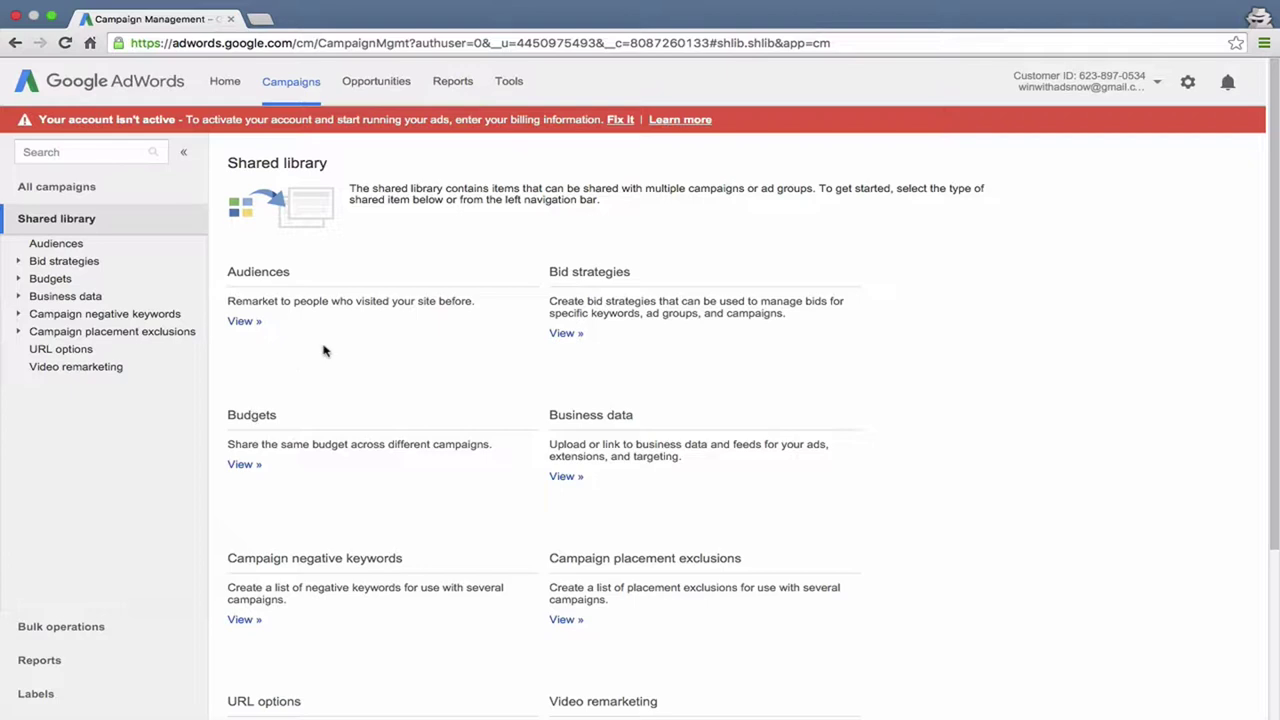
{"action": "left_click", "coordinate": [245, 621]}
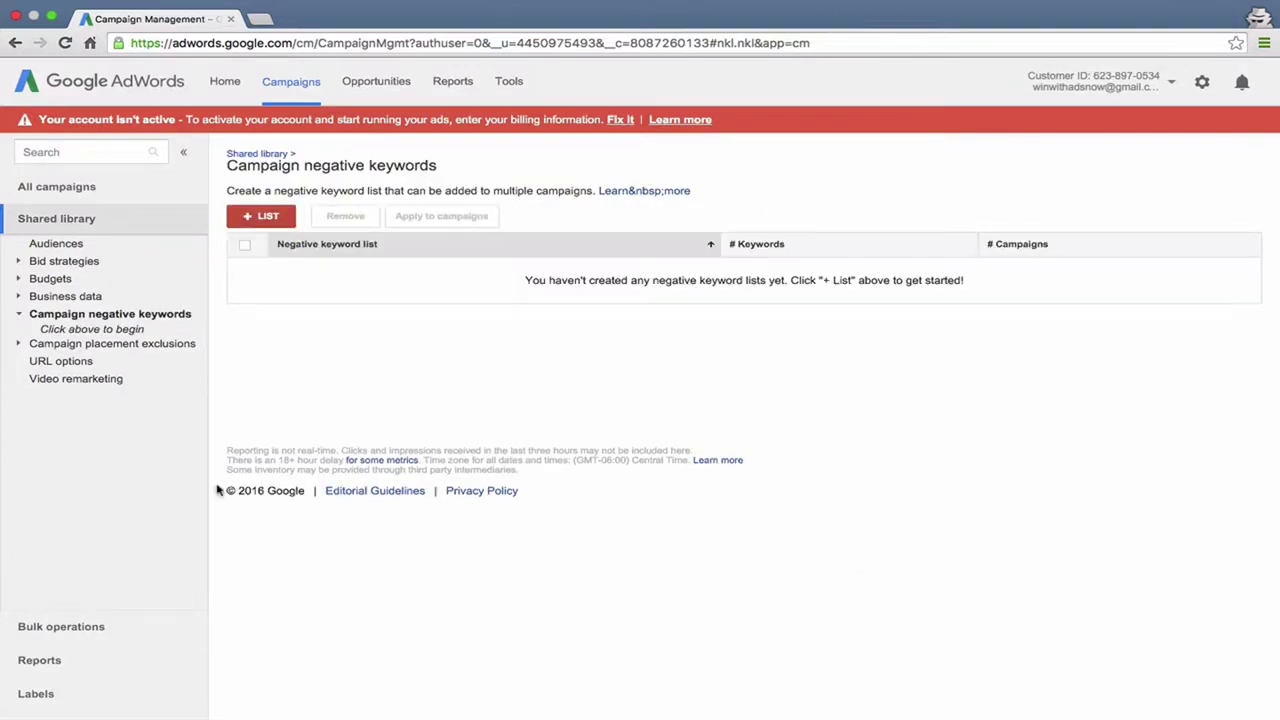
Step: Start a new shared negative keyword list named 'Negative Keywords'
{"action": "left_click", "coordinate": [243, 224]}
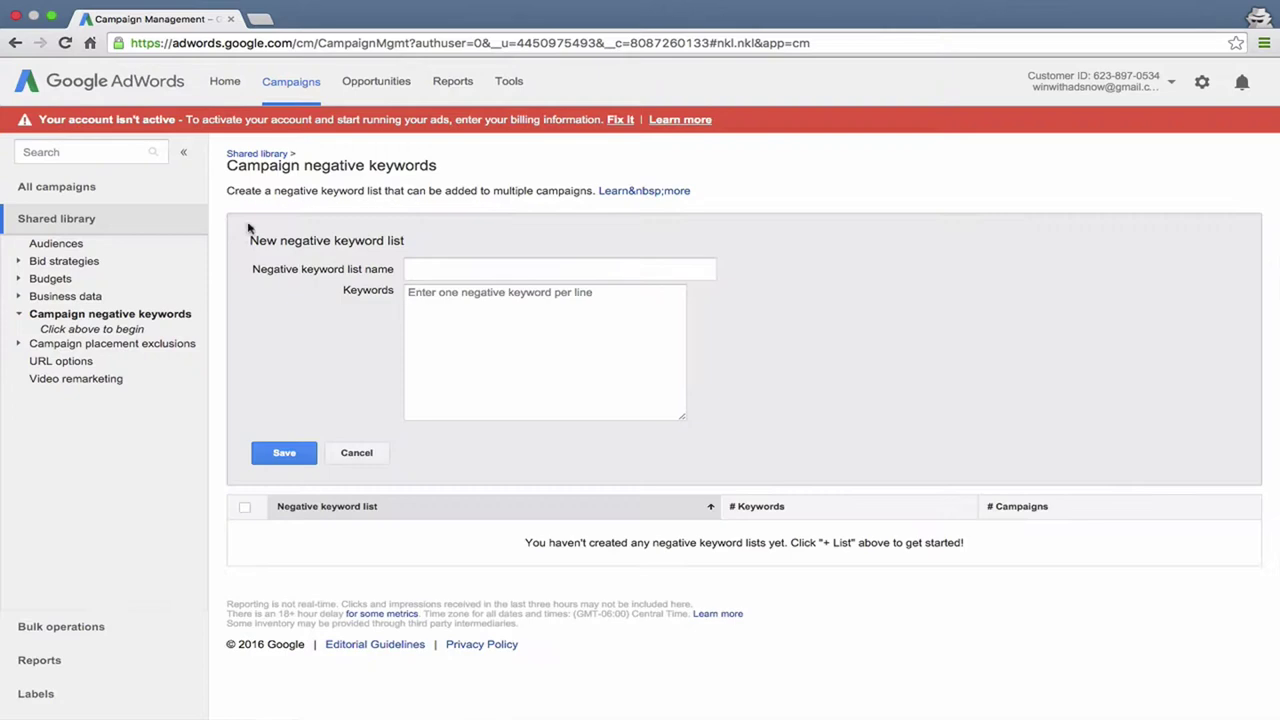
{"action": "left_click", "coordinate": [426, 264]}
{"action": "type", "text": "Ne"}
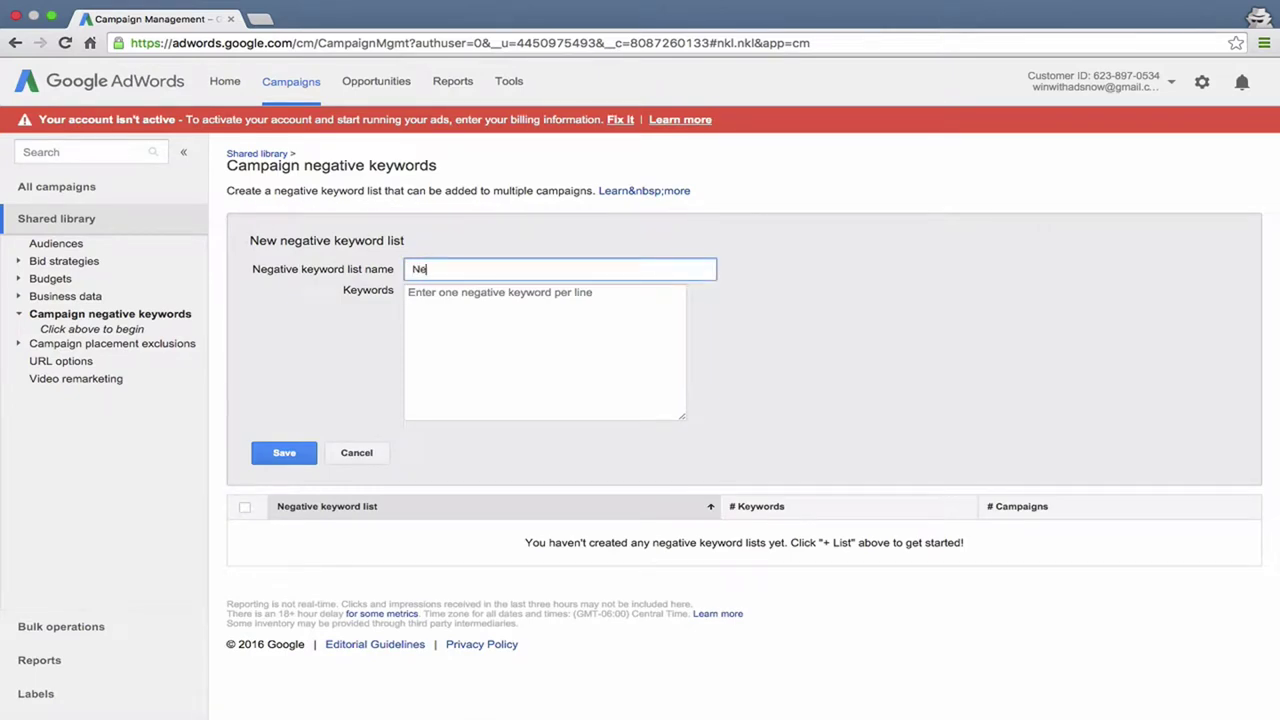
{"action": "type", "text": "gative keywords"}
{"action": "left_click", "coordinate": [457, 269]}
{"action": "type", "text": "K"}
Step: Enter free, expensive and review on separate lines and save the list
{"action": "left_click", "coordinate": [460, 317]}
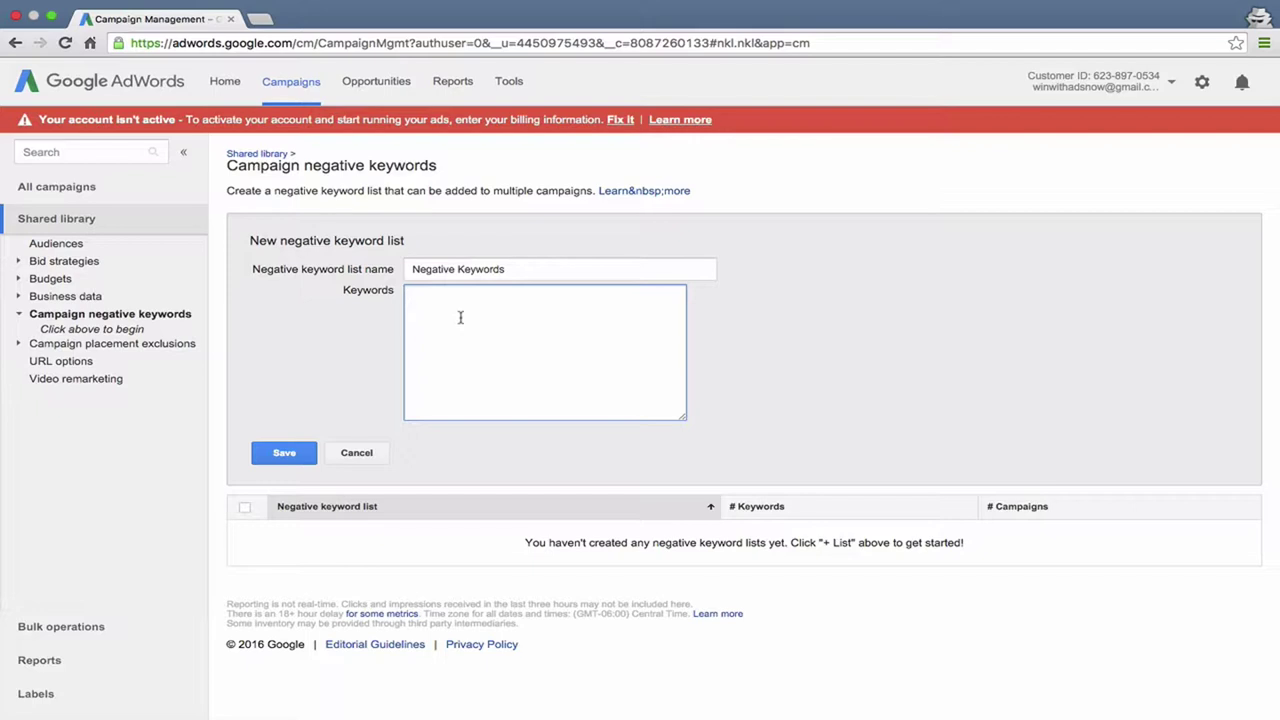
{"action": "type", "text": "free"}
{"action": "key", "text": "Return"}
{"action": "type", "text": "expensive"}
{"action": "key", "text": "Return"}
{"action": "type", "text": "e"}
{"action": "key", "text": "BackSpace"}
{"action": "type", "text": "review"}
{"action": "left_click", "coordinate": [272, 456]}
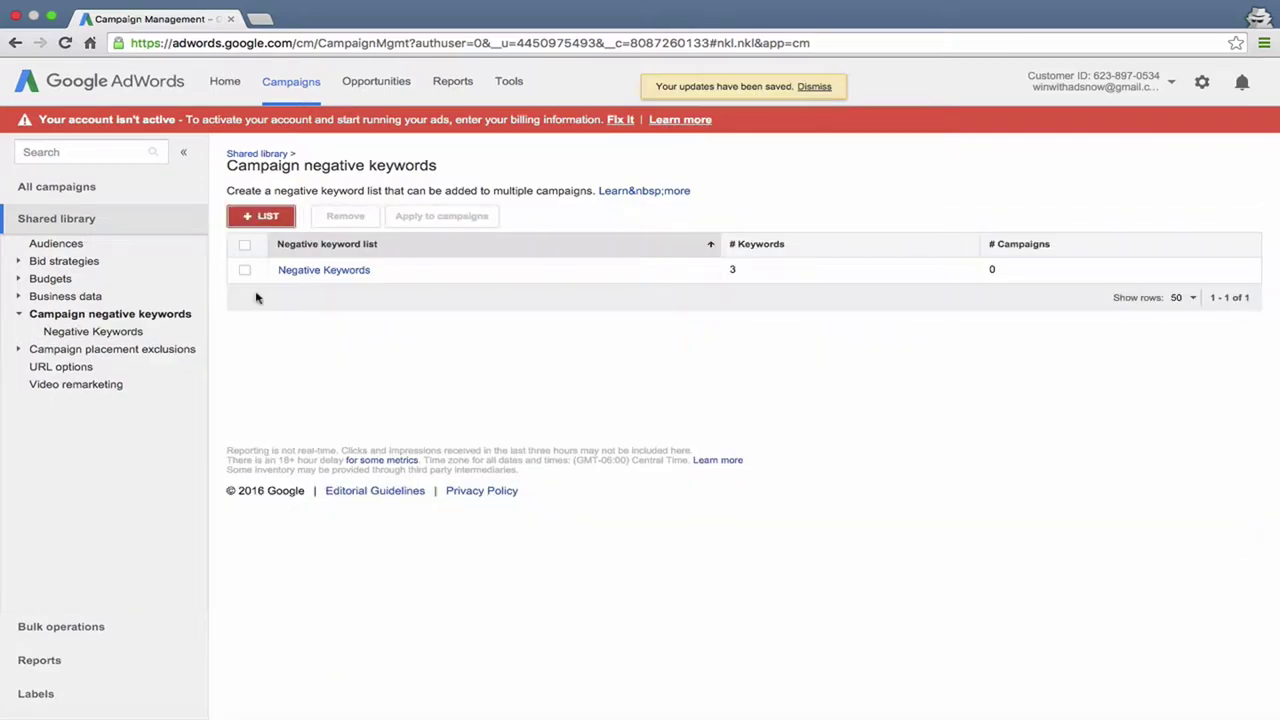
Step: Share the Negative Keywords list with Buy Umbrellas and Hawaiian Umbrellas and save
{"action": "left_click", "coordinate": [245, 271]}
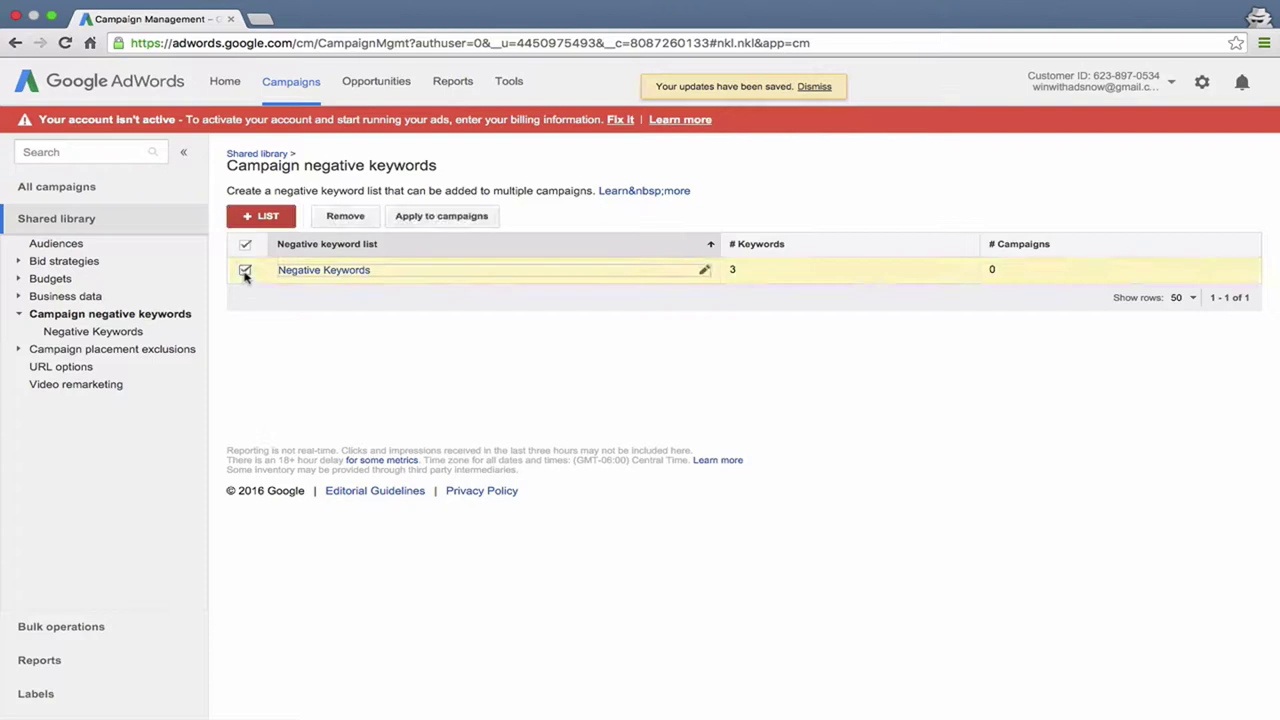
{"action": "left_click", "coordinate": [413, 222]}
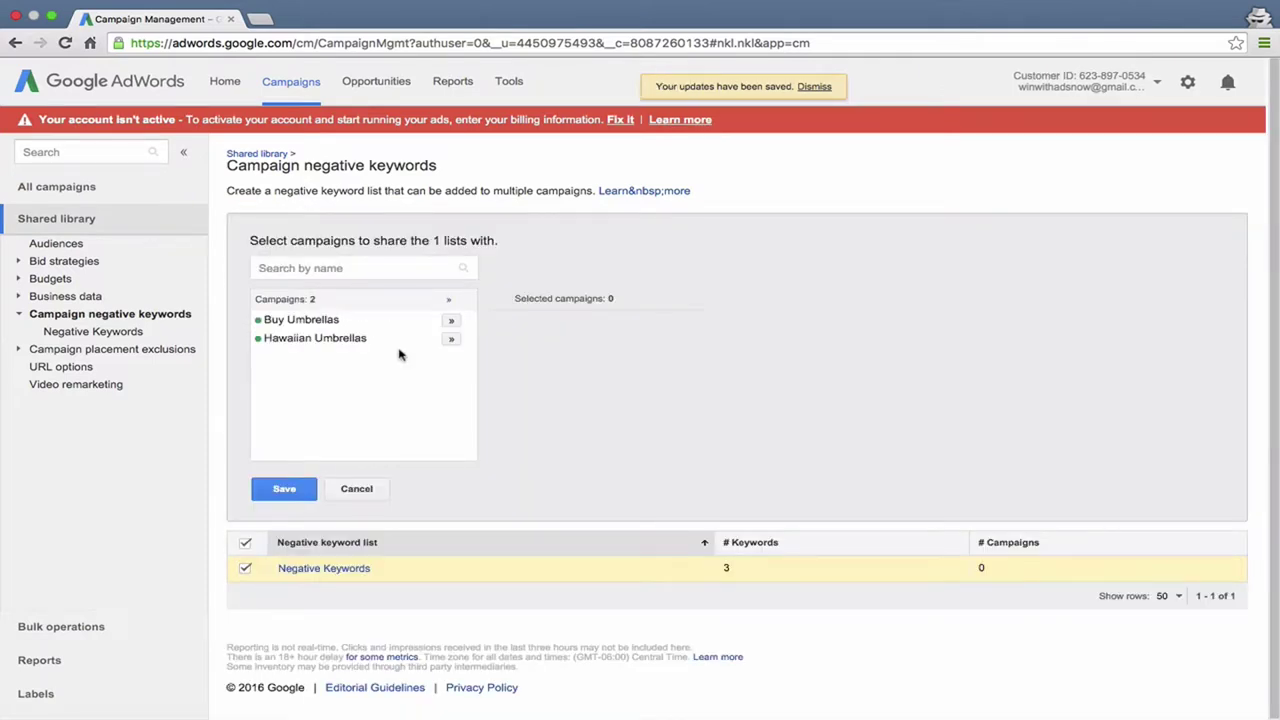
{"action": "left_click", "coordinate": [453, 322]}
{"action": "left_click", "coordinate": [451, 339]}
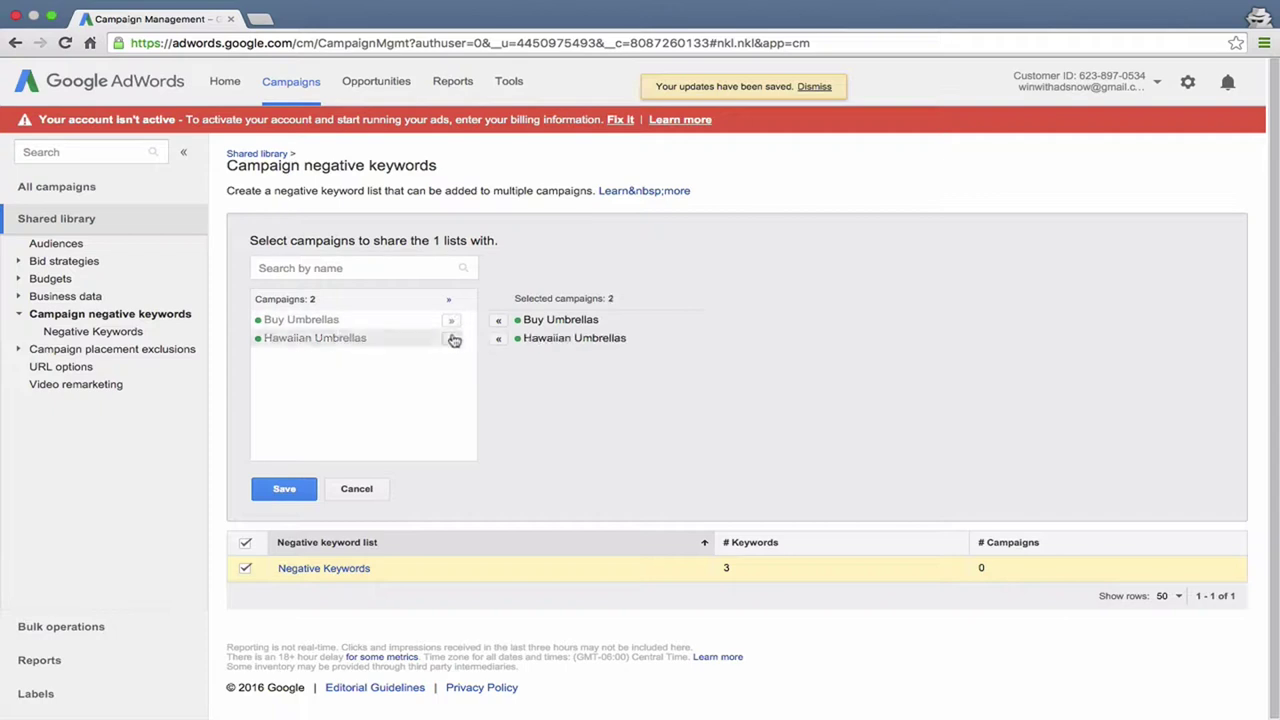
{"action": "left_click", "coordinate": [288, 490]}
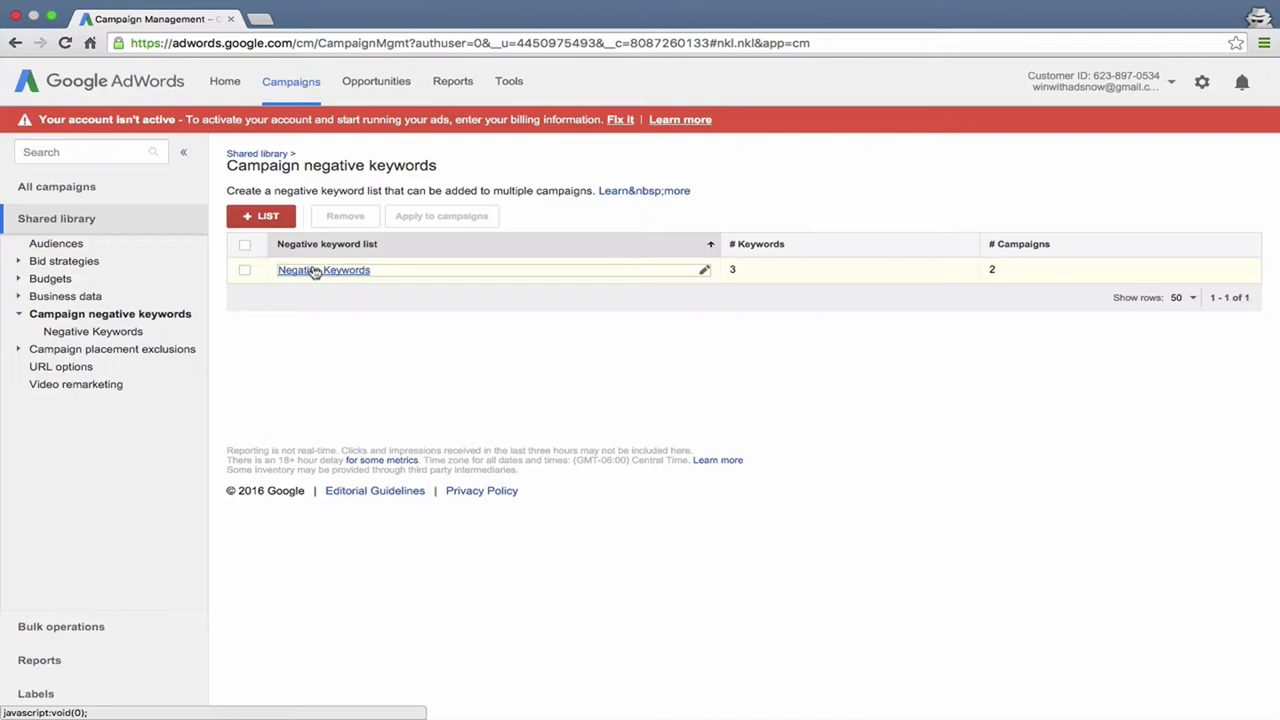
Step: Return to the all-campaigns Negative keywords page, which shows 'free' as a campaign-level negative for Buy Umbrellas
{"action": "left_click", "coordinate": [305, 84]}
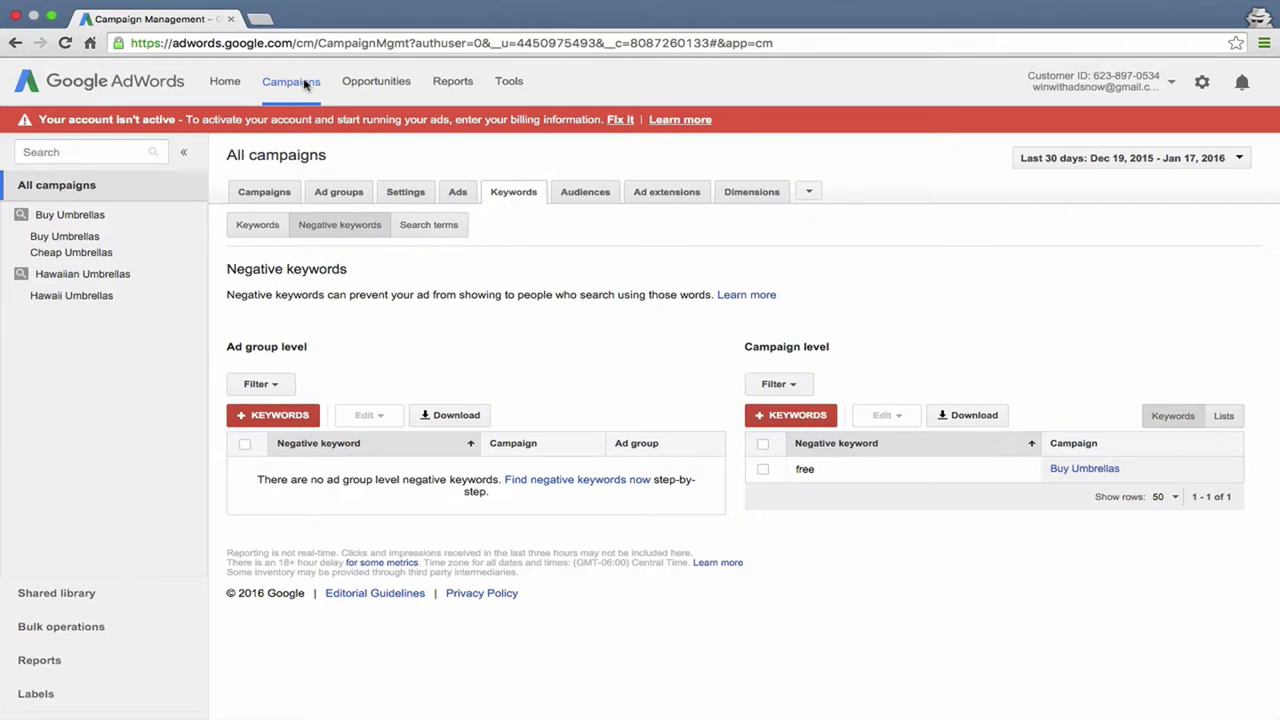
Step: Switch to the Campaigns sub-tab listing every campaign with its budget and performance figures
{"action": "left_click", "coordinate": [264, 192]}
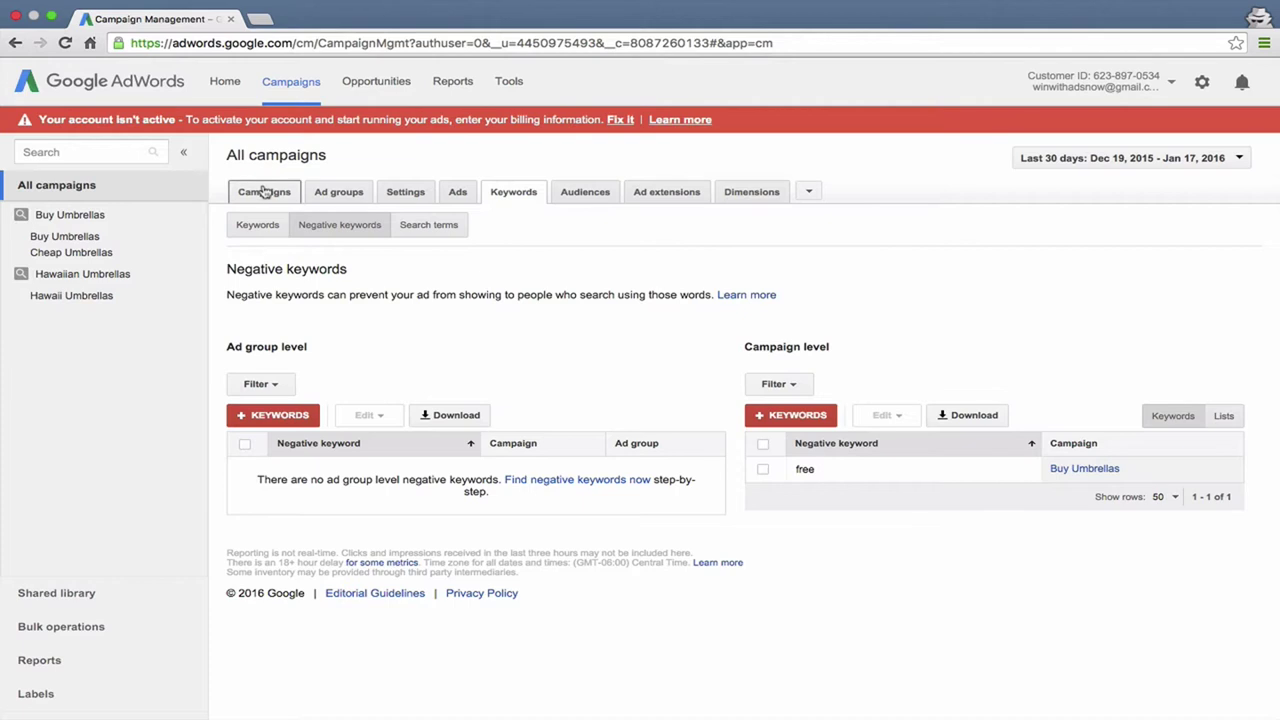